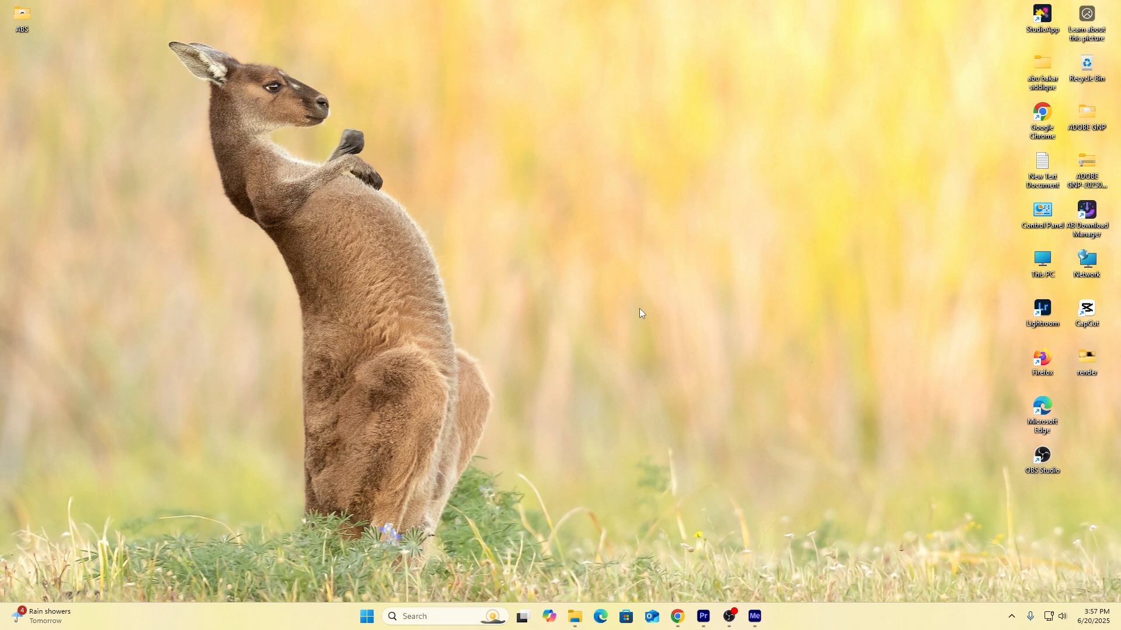
Switch to Adobe Premiere Pro and play Sequence 01 from near its start to preview the finished transitions.
click(703, 616)
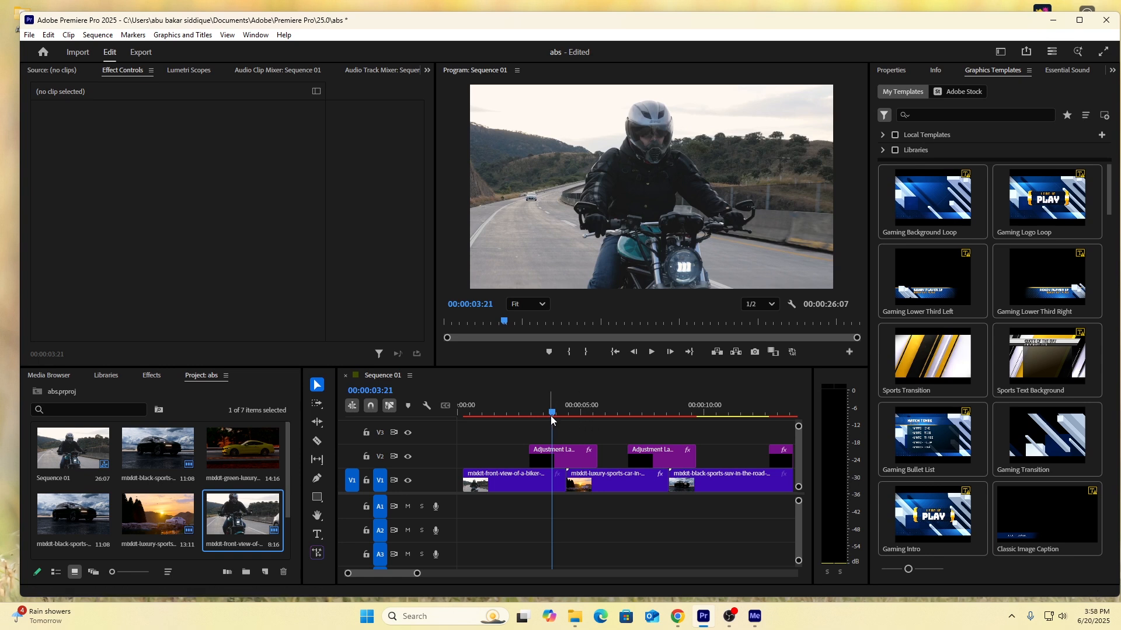
drag(551, 413, 466, 437)
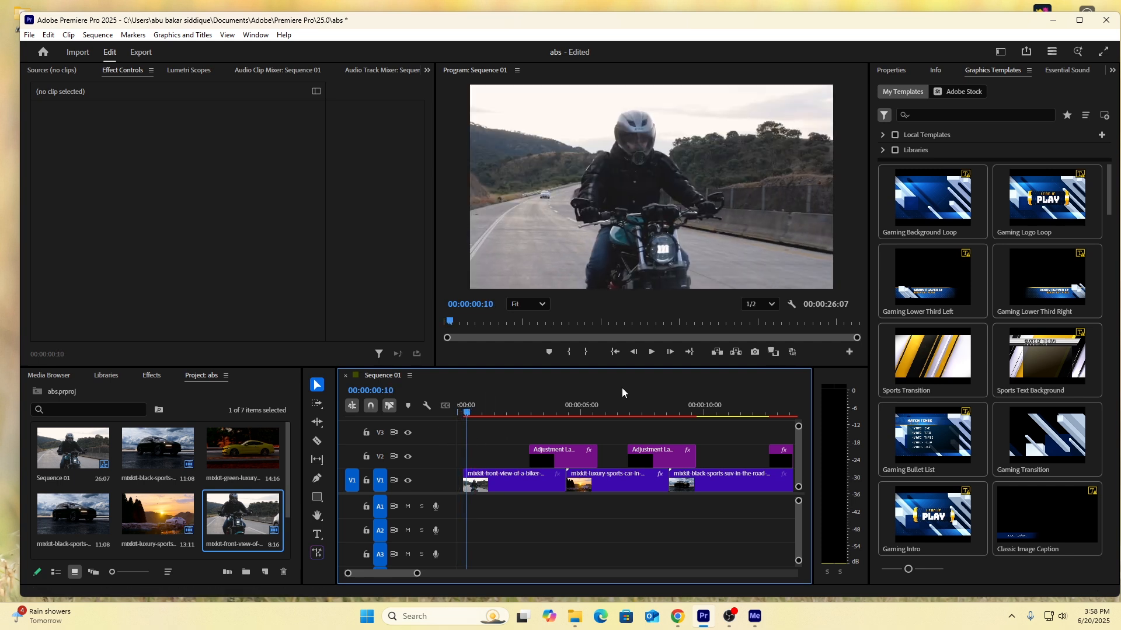
click(653, 354)
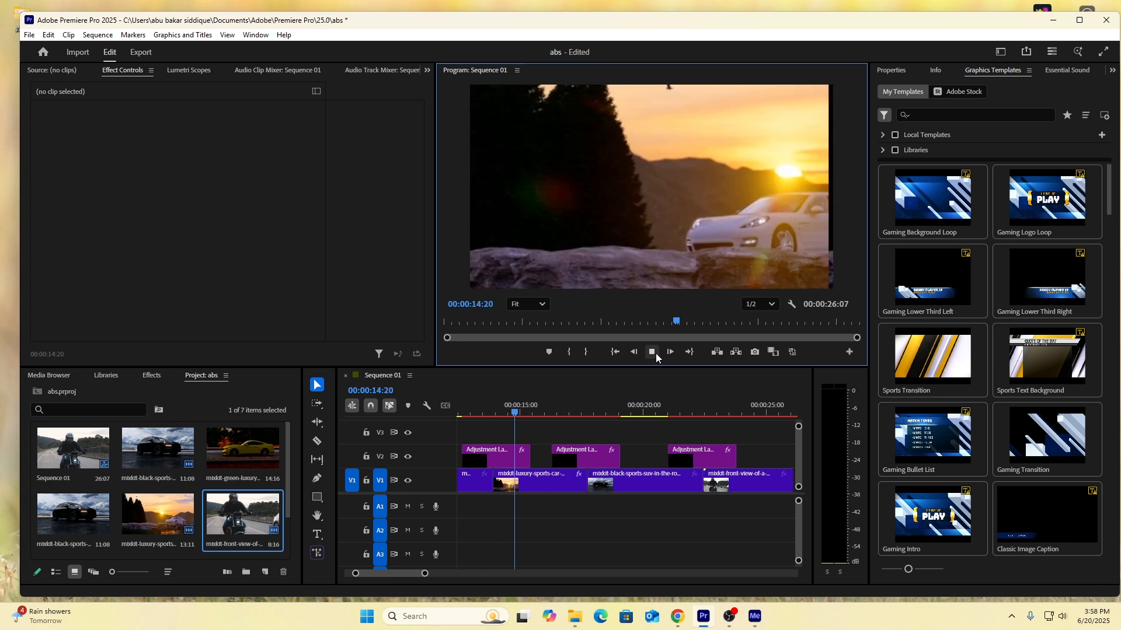
click(656, 353)
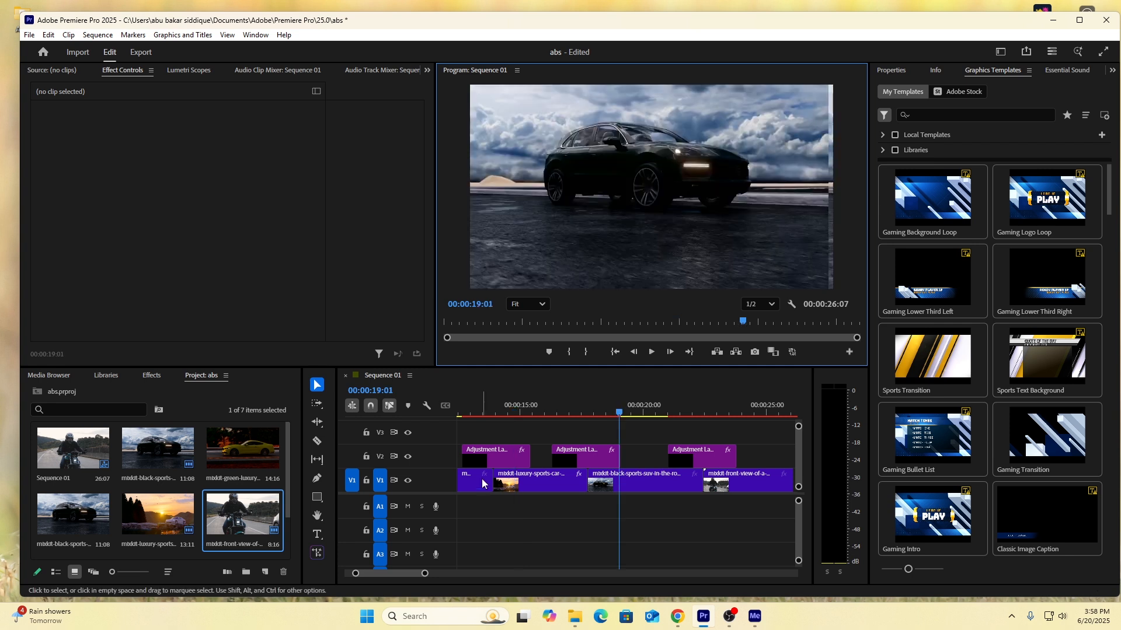
Delete all video clips and adjustment layers from the Sequence 01 timeline.
click(499, 527)
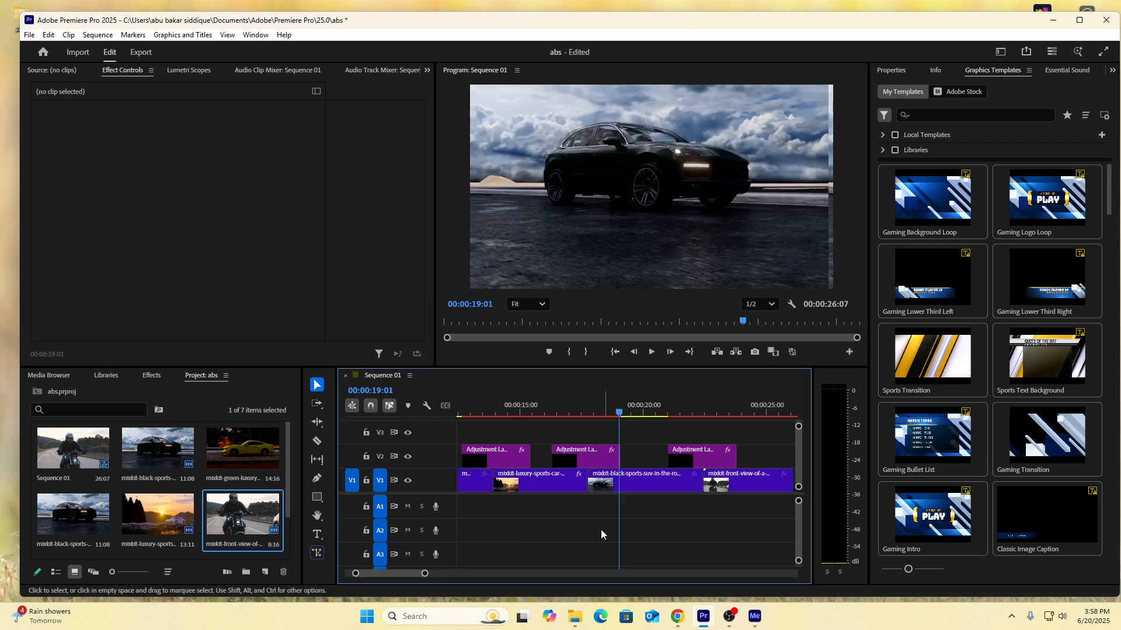
drag(425, 576, 484, 575)
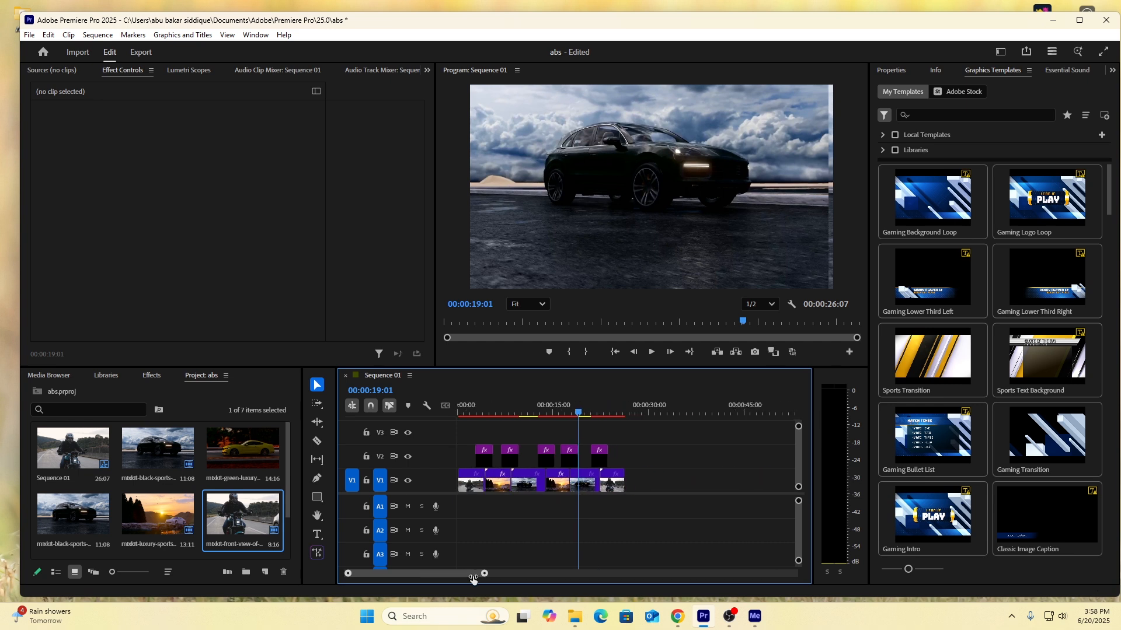
drag(635, 463, 539, 481)
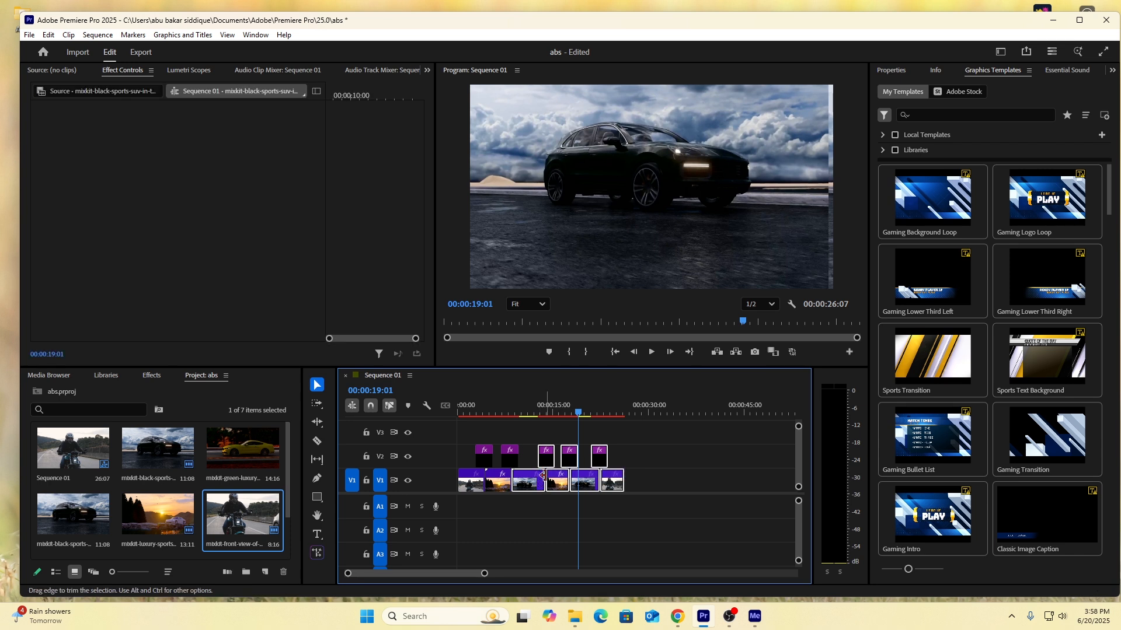
key(Delete)
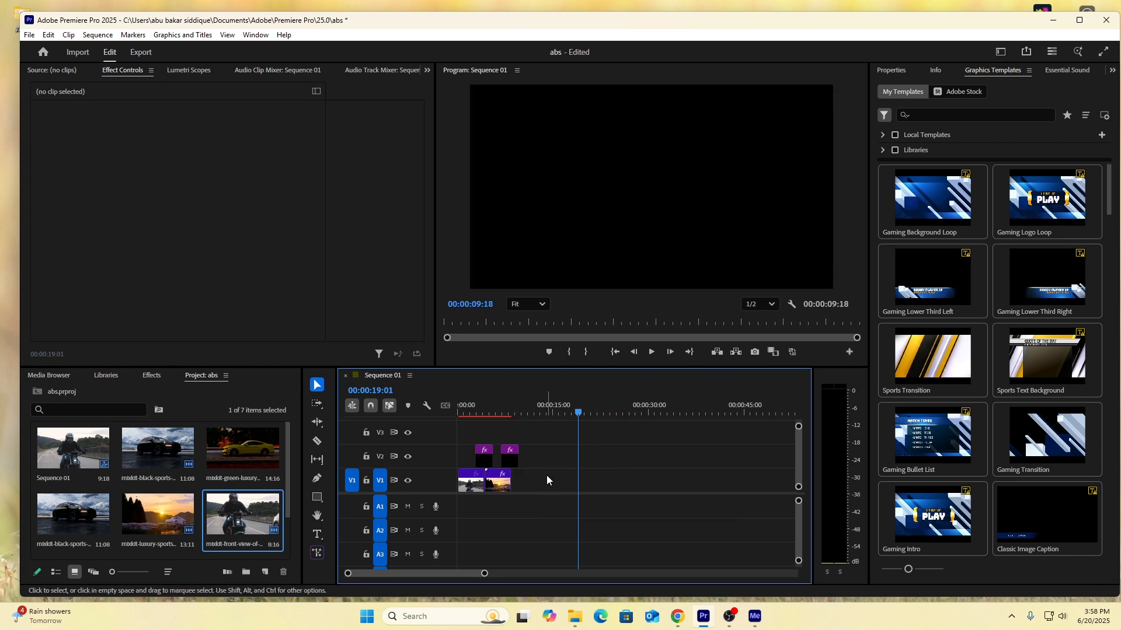
click(512, 459)
key(Delete)
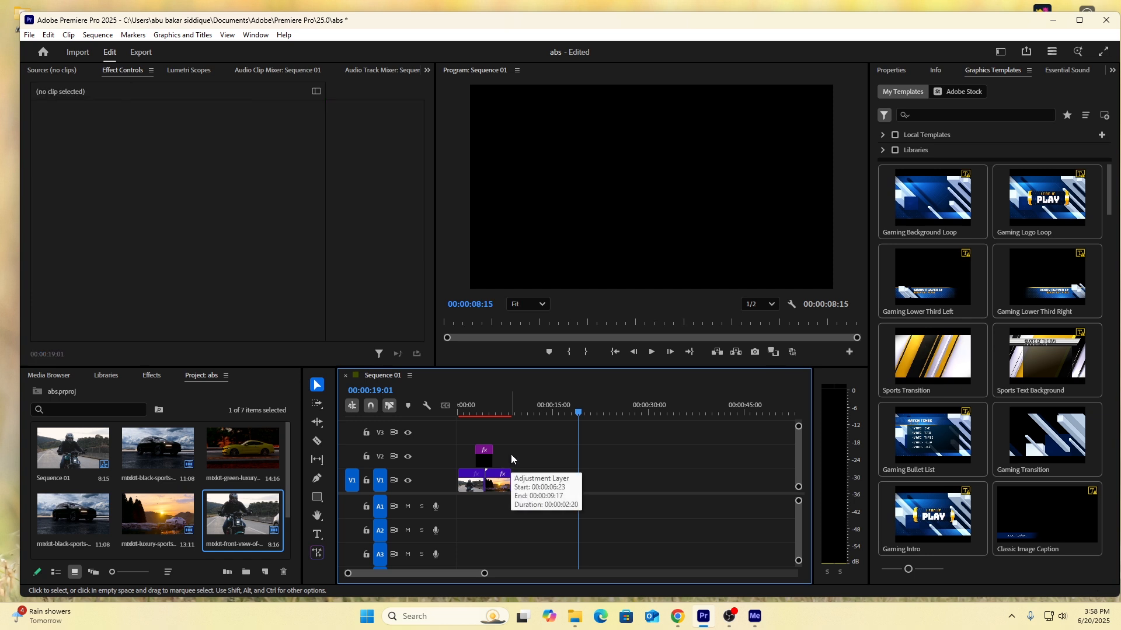
click(467, 486)
key(ctrl+a)
key(Delete)
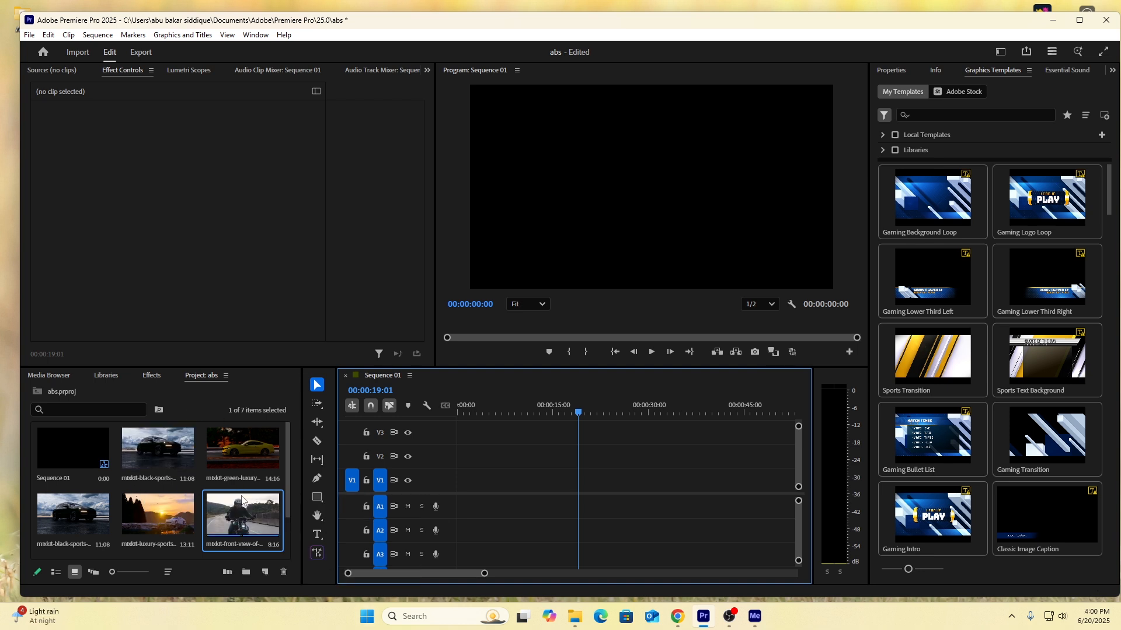
Place the black sports SUV clip at the start of track V1, followed directly by the green luxury sports car clip.
drag(158, 449, 460, 477)
drag(242, 450, 531, 488)
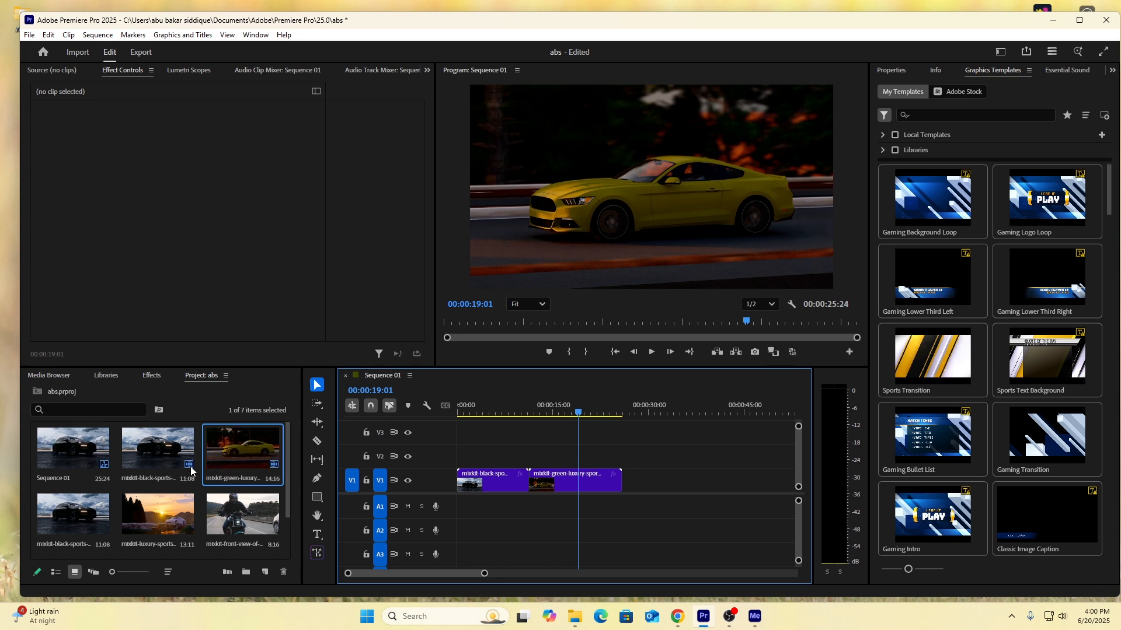
scroll(224, 480, down, 2)
right_click(192, 506)
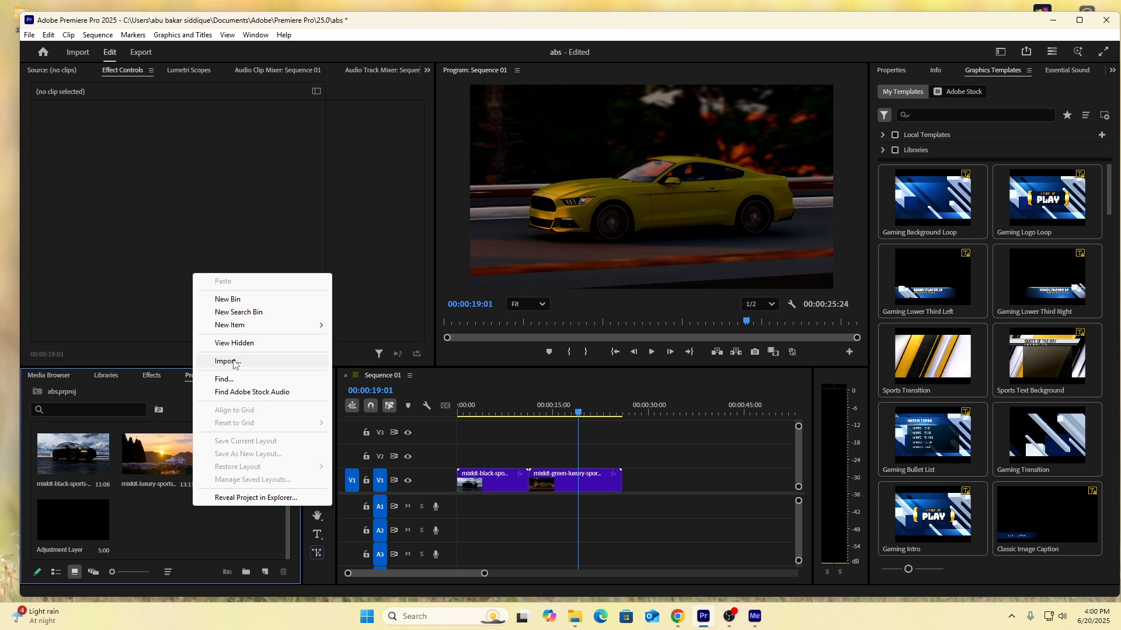
click(233, 364)
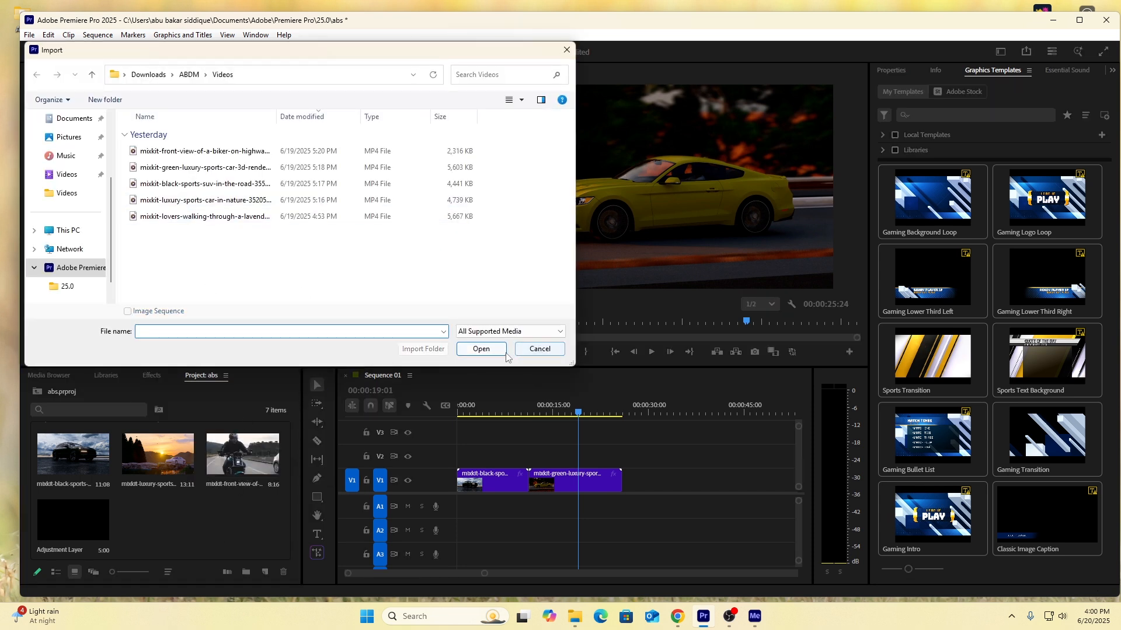
click(539, 349)
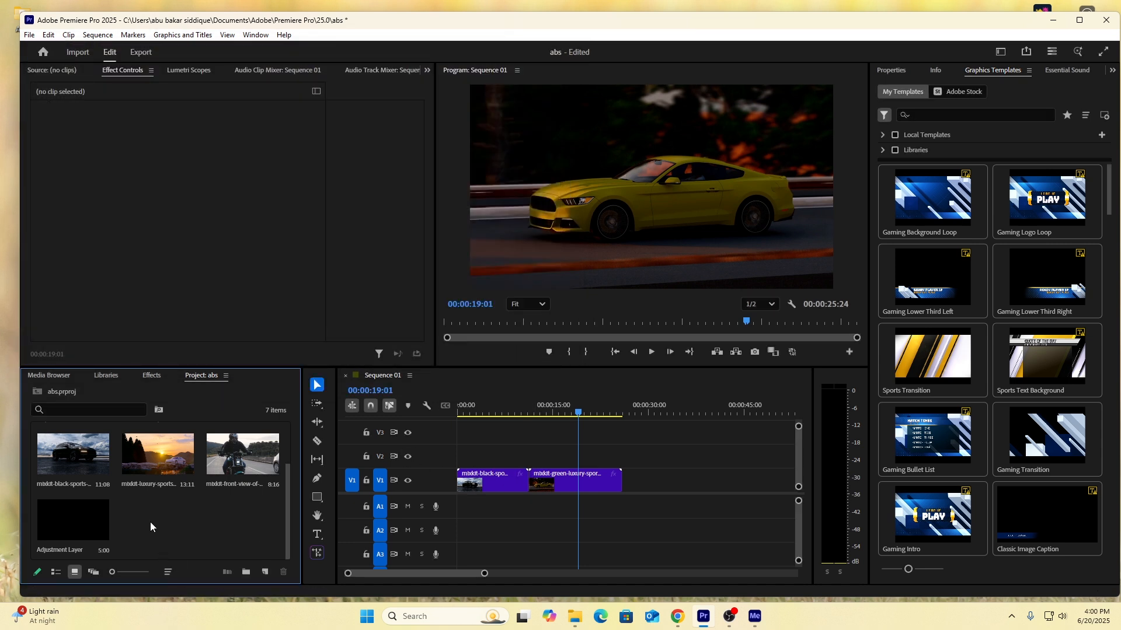
click(78, 521)
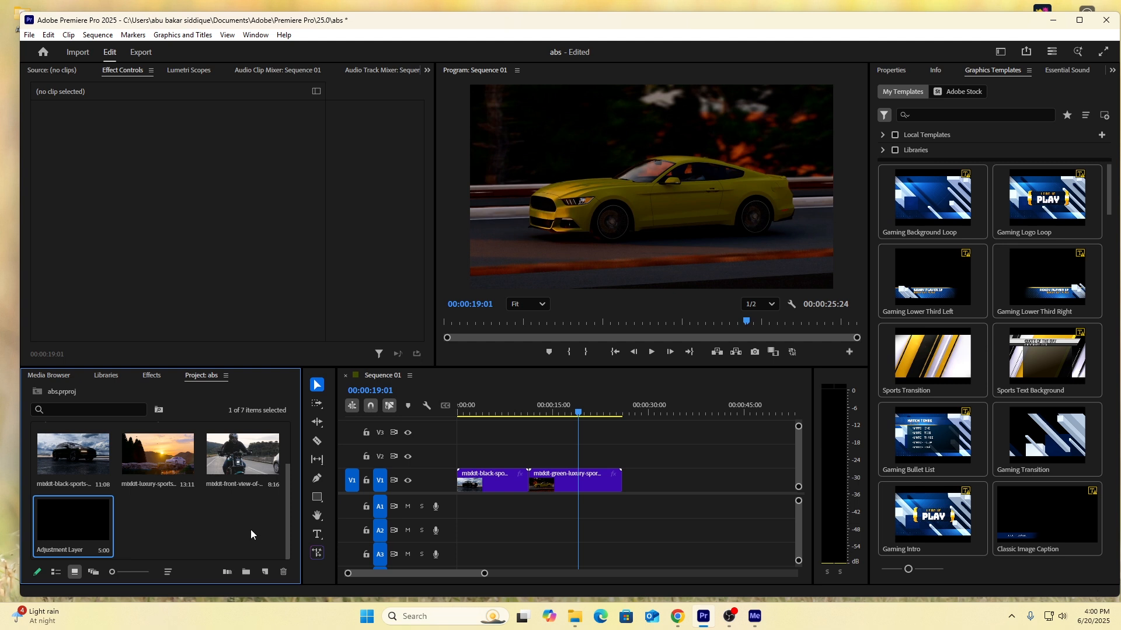
right_click(220, 512)
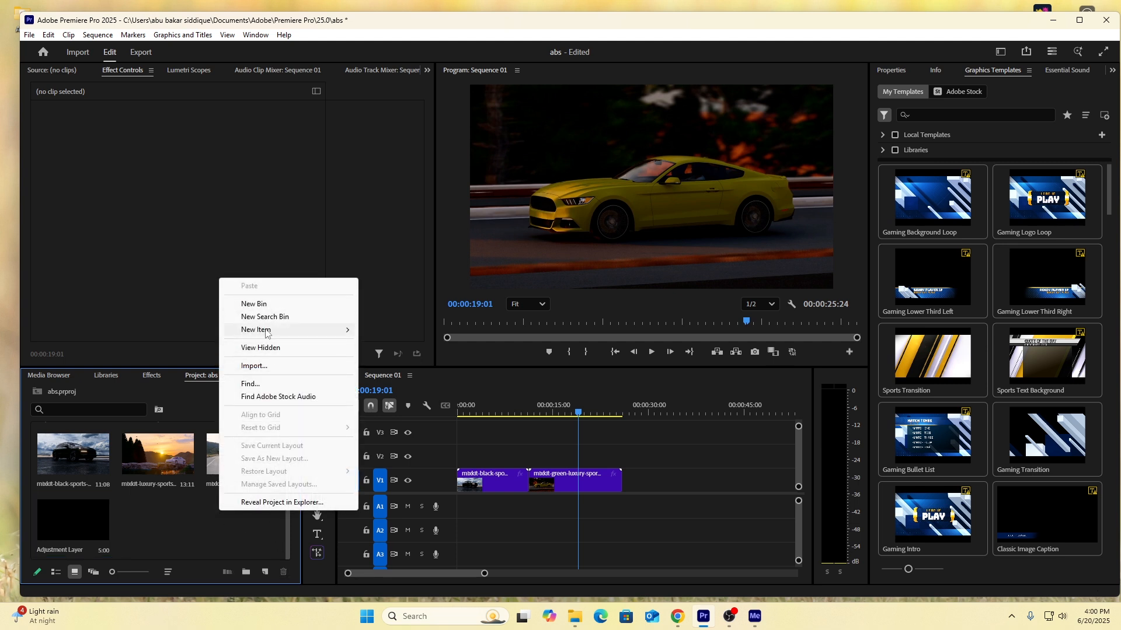
mouse_move(266, 333)
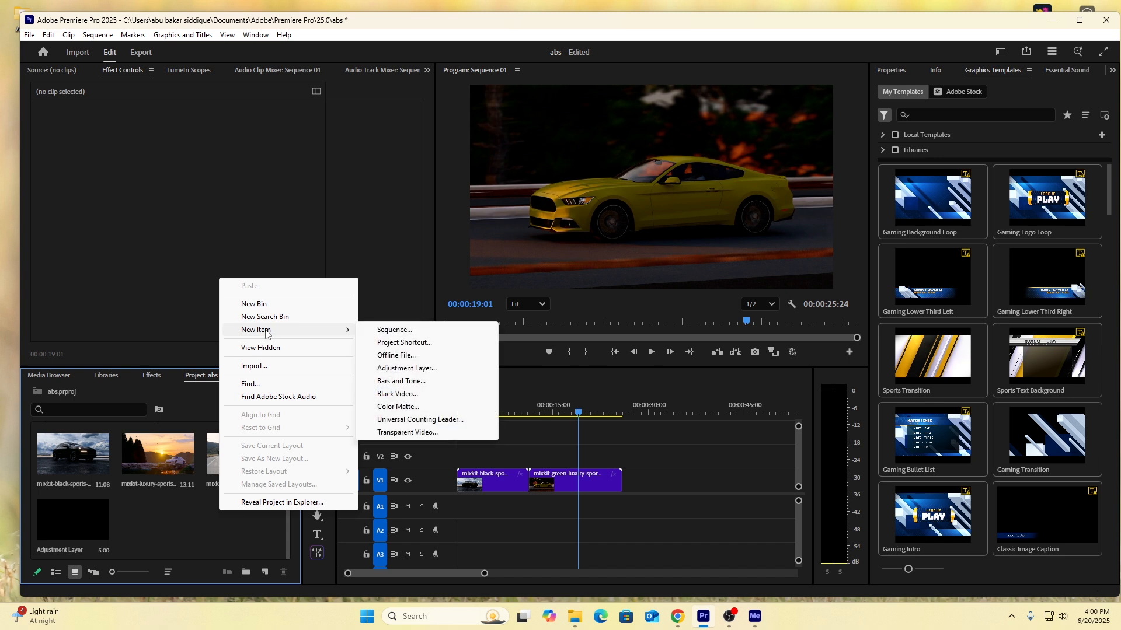
click(412, 368)
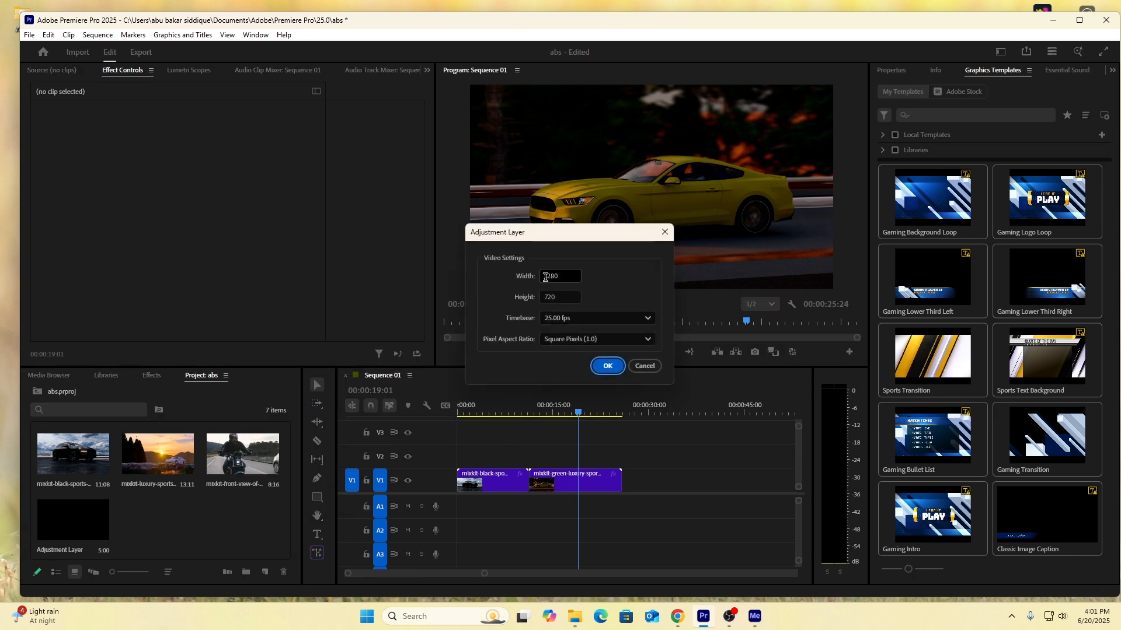
click(644, 367)
Place the existing adjustment layer on V2 across the cut between the two clips, and set the playhead at the cut, 00:00:11:08.
click(75, 534)
drag(208, 547, 516, 459)
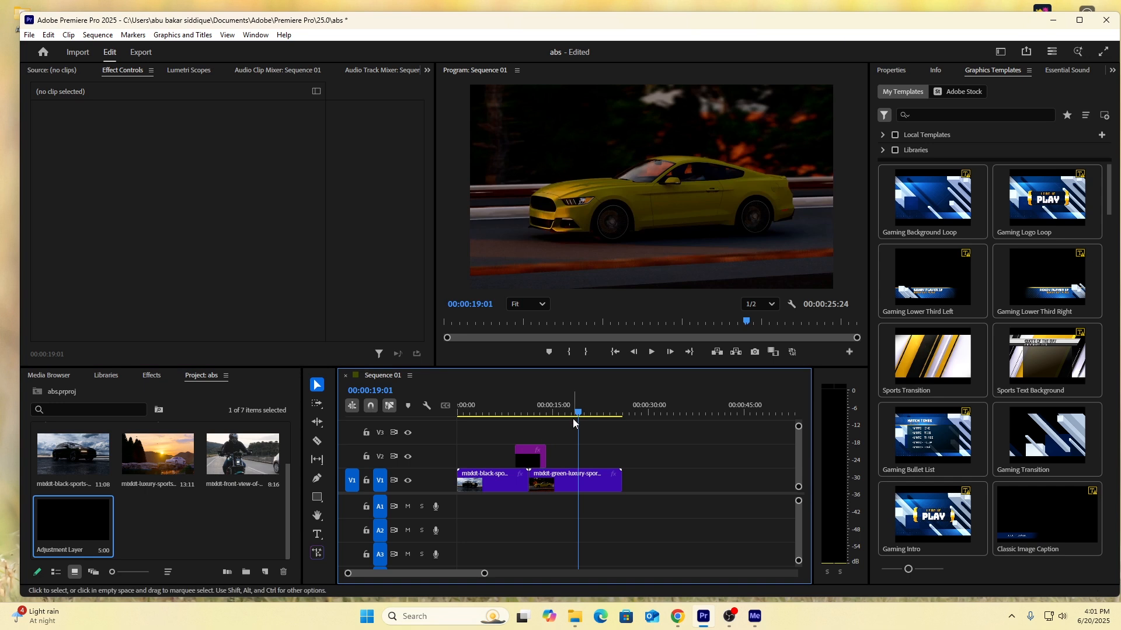
drag(581, 416, 530, 421)
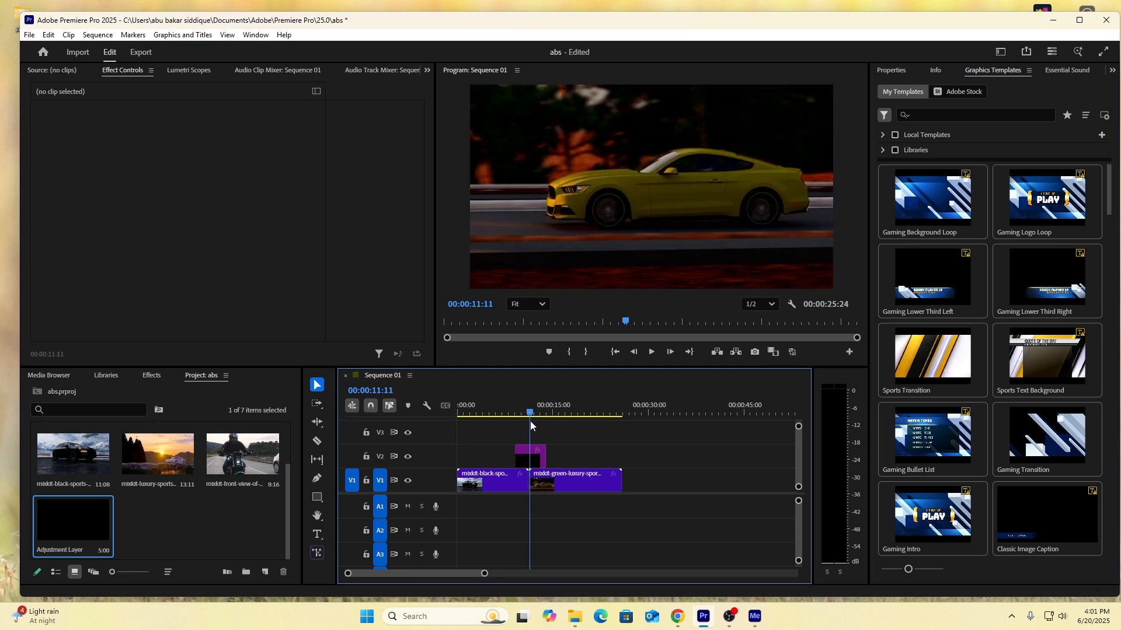
drag(484, 575, 448, 576)
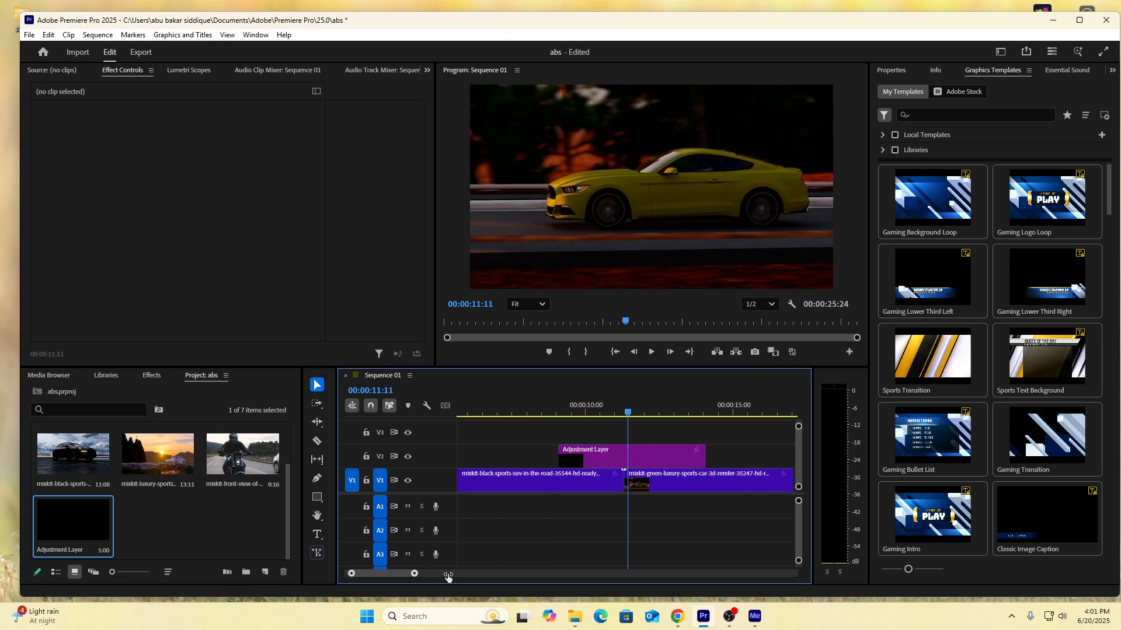
click(624, 415)
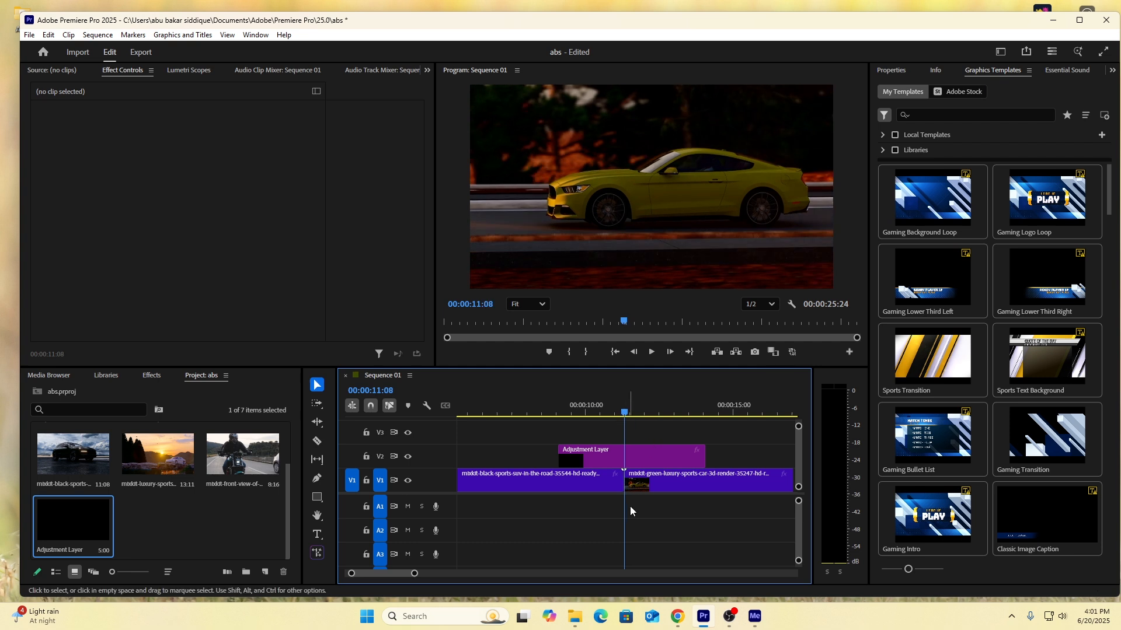
Search the effects for "of" and apply the Offset effect to the adjustment layer on V2.
click(612, 461)
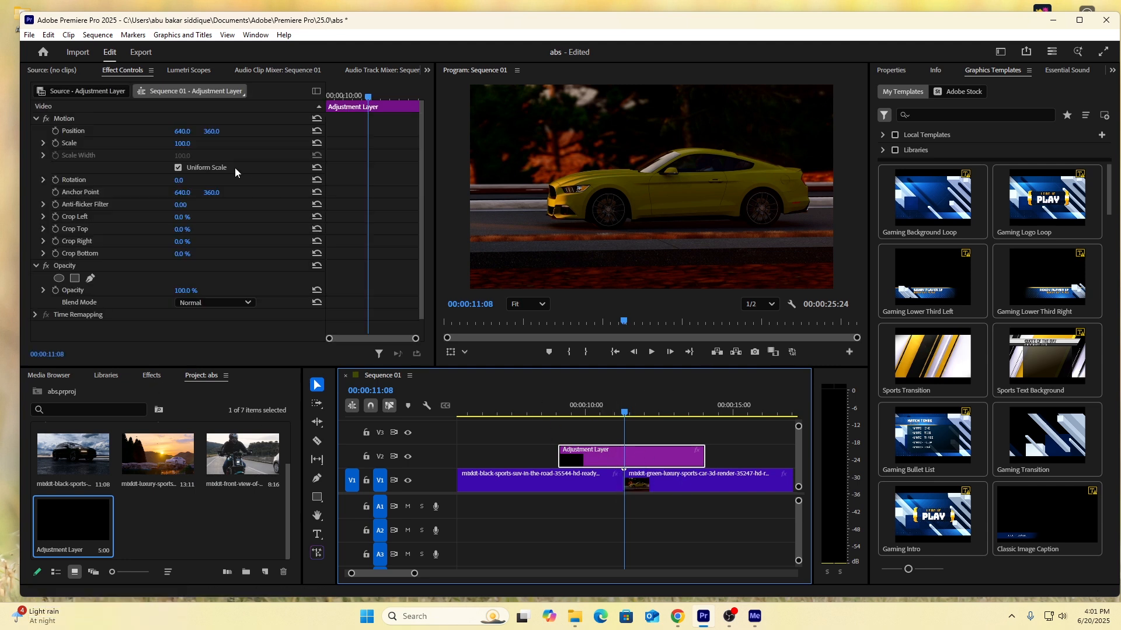
click(152, 376)
click(252, 35)
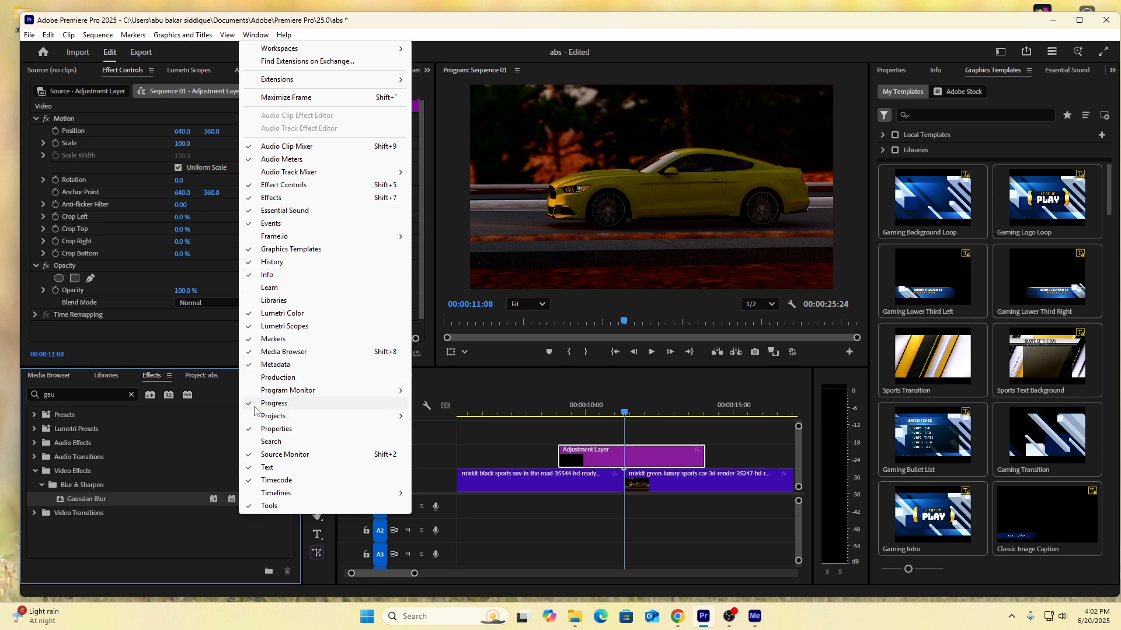
click(259, 35)
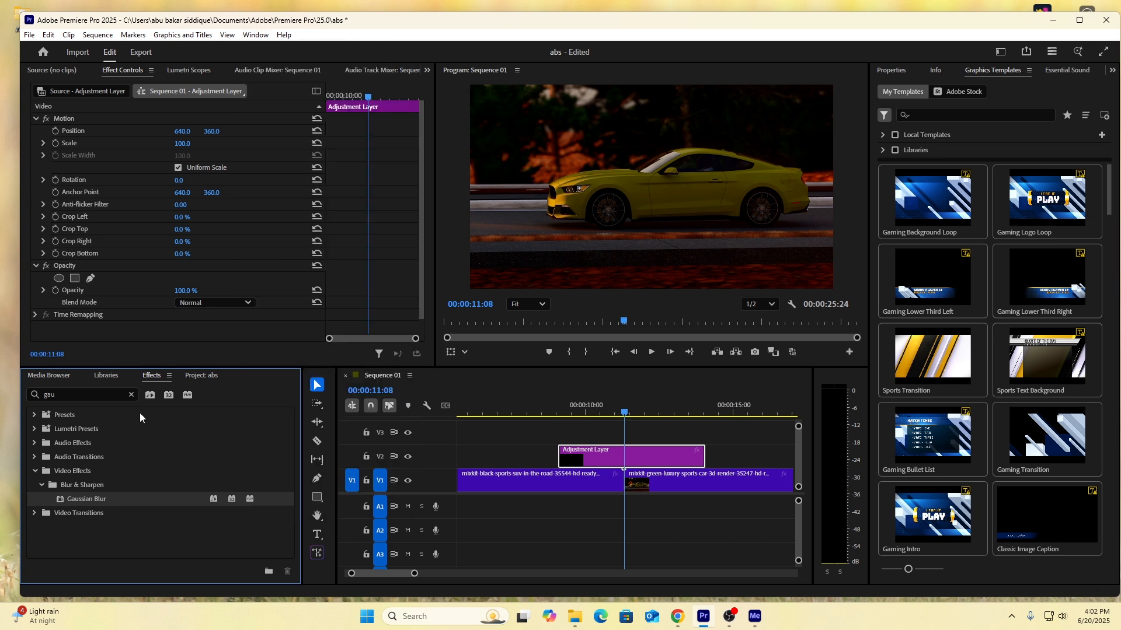
click(38, 396)
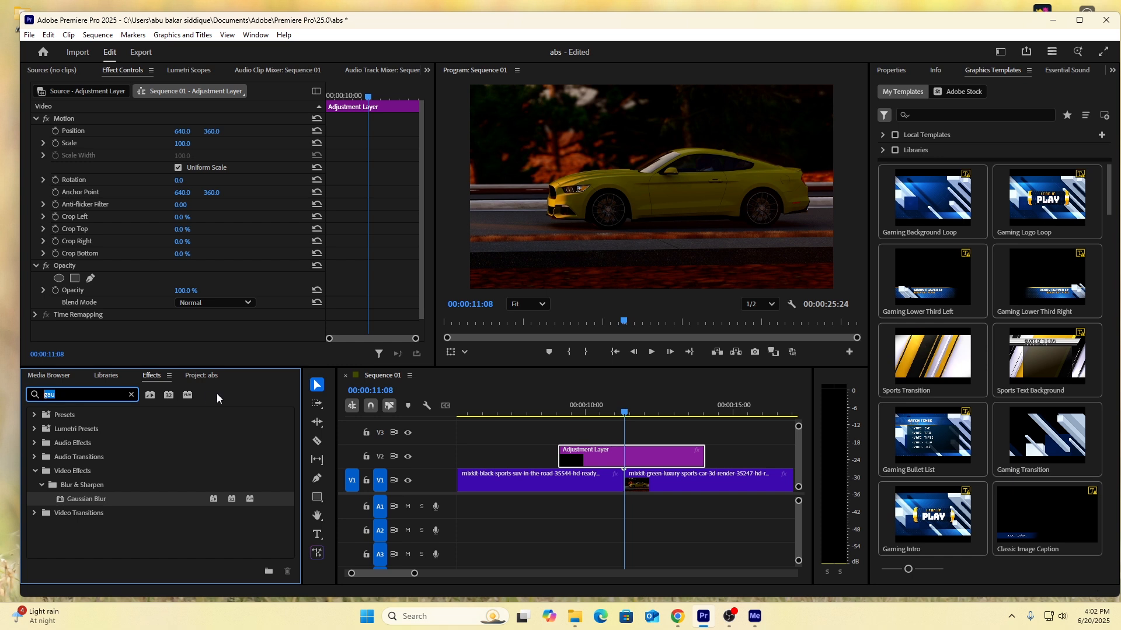
key(BackSpace)
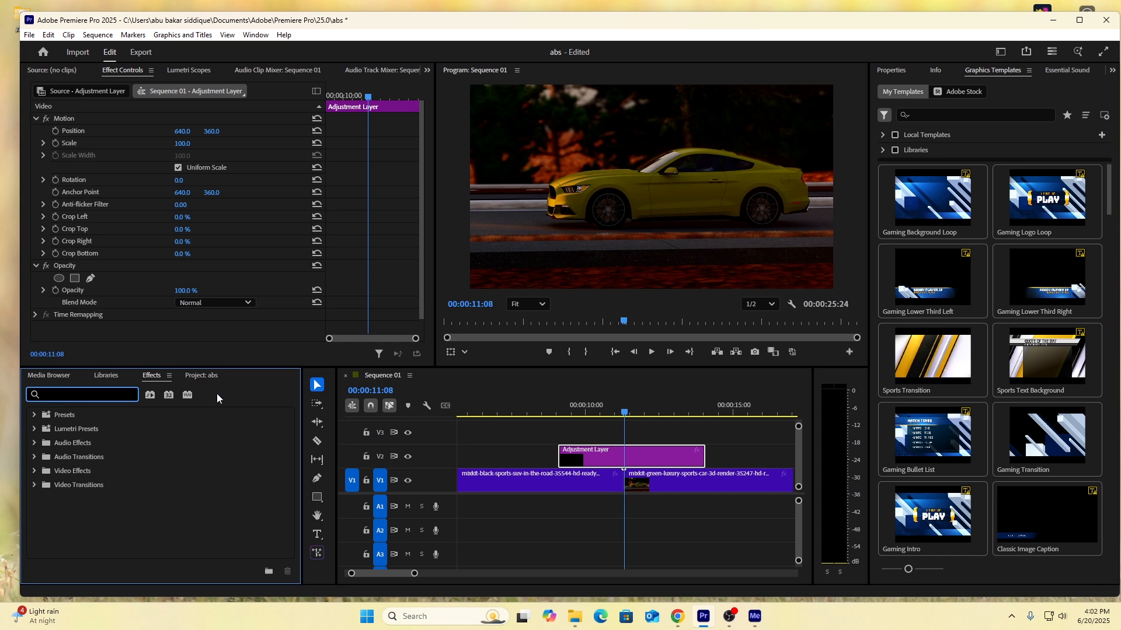
text(c)
text(f)
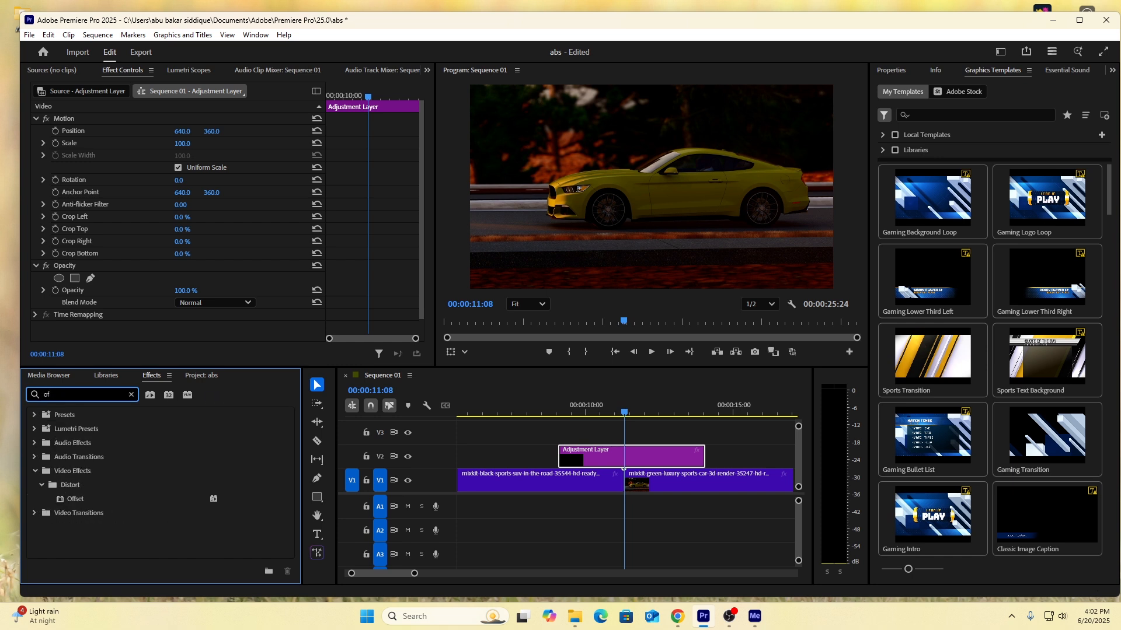
drag(70, 501, 611, 456)
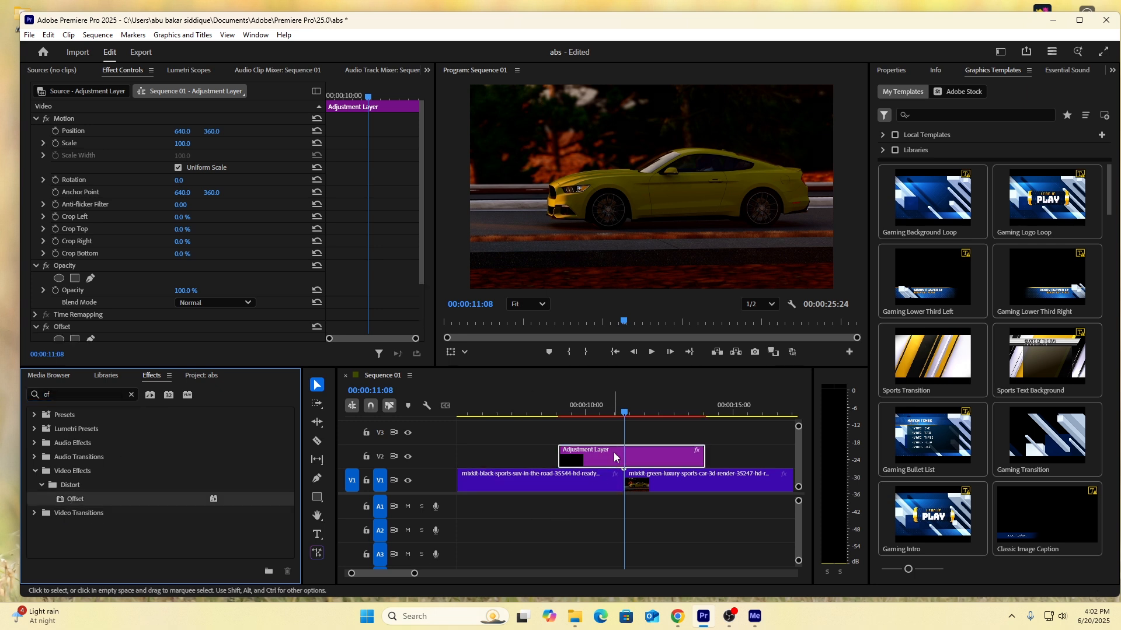
Search the effects for "gau" and add Gaussian Blur to the adjustment layer on V2.
click(70, 394)
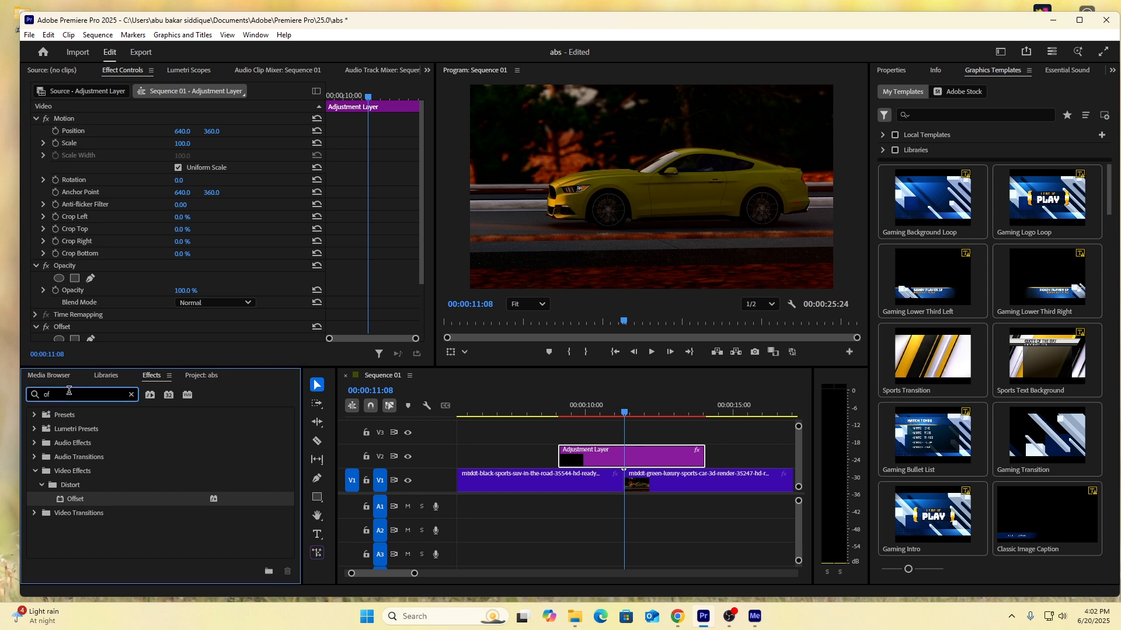
key(BackSpace)
text(gau)
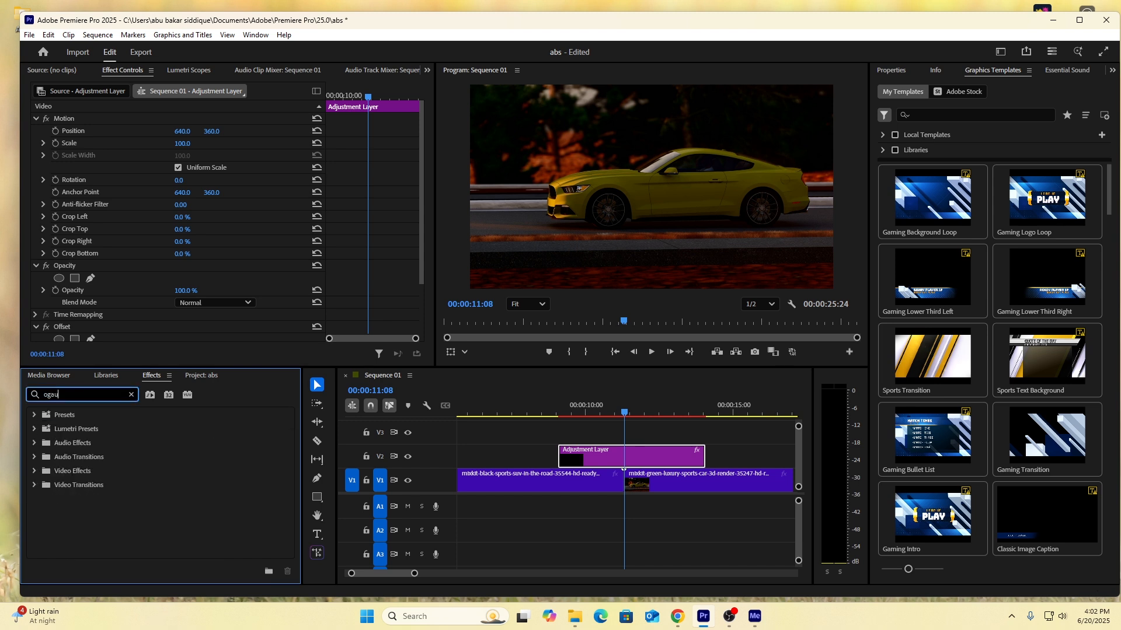
key(BackSpace)
key(BackSpace)
key(BackSpace)
text(gau)
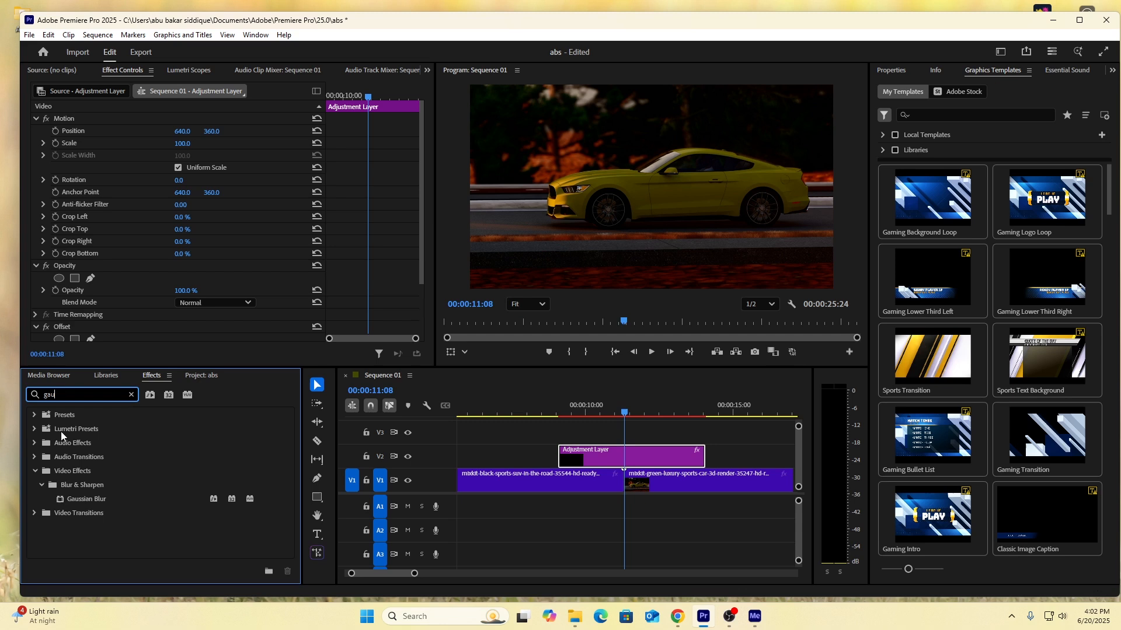
drag(89, 500, 619, 454)
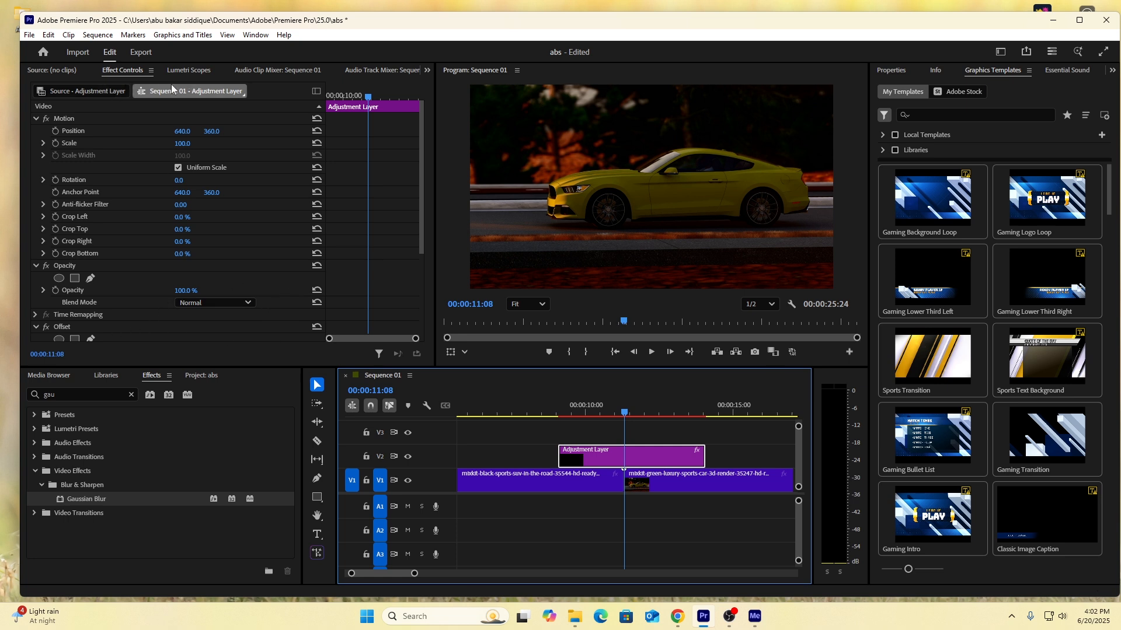
Show the Offset and Gaussian Blur settings of the selected adjustment layer.
click(256, 34)
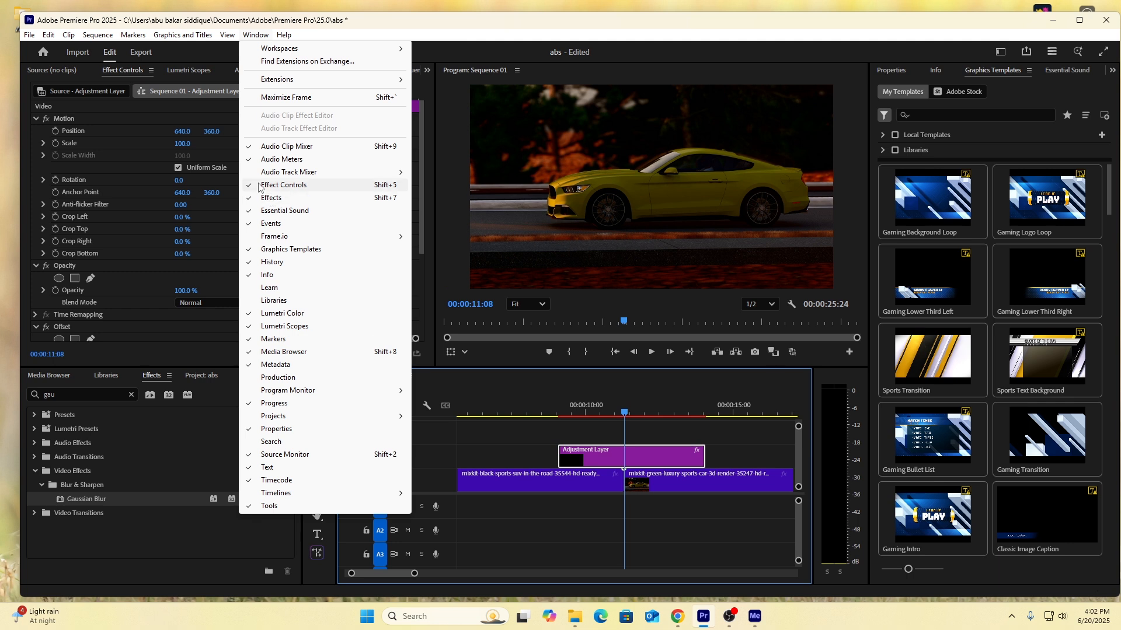
click(253, 37)
scroll(223, 240, down, 5)
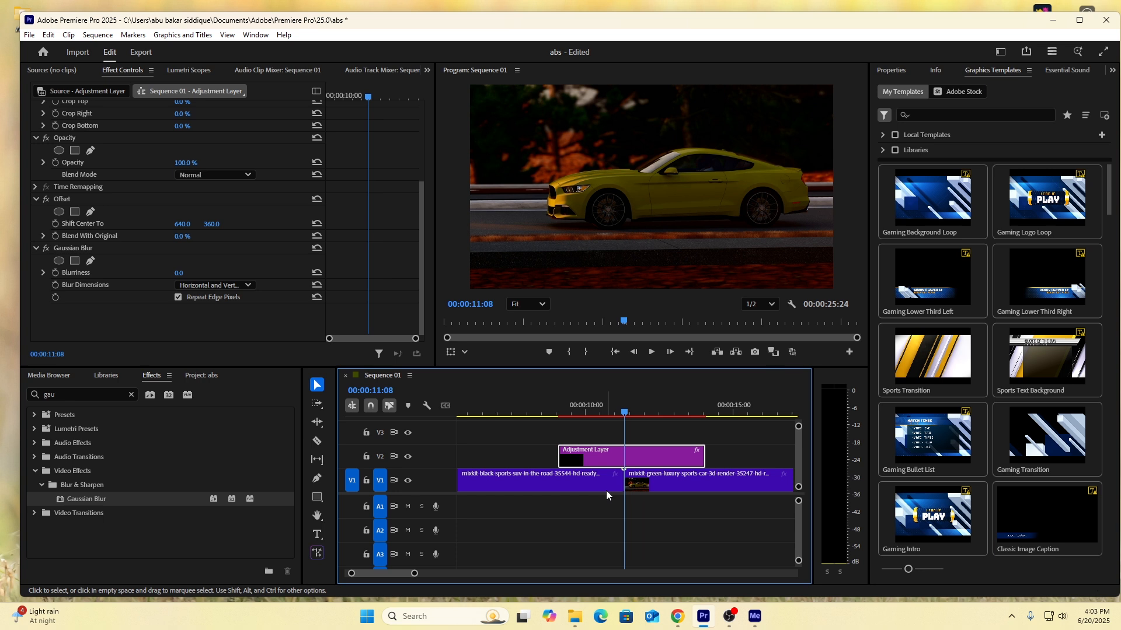
Set starting keyframes for Offset's Shift Center To and Gaussian Blur's Blurriness at 00:00:11:01, just before the cut.
key(Left)
key(Left)
key(Left)
key(Left)
key(Left)
key(Left)
key(Left)
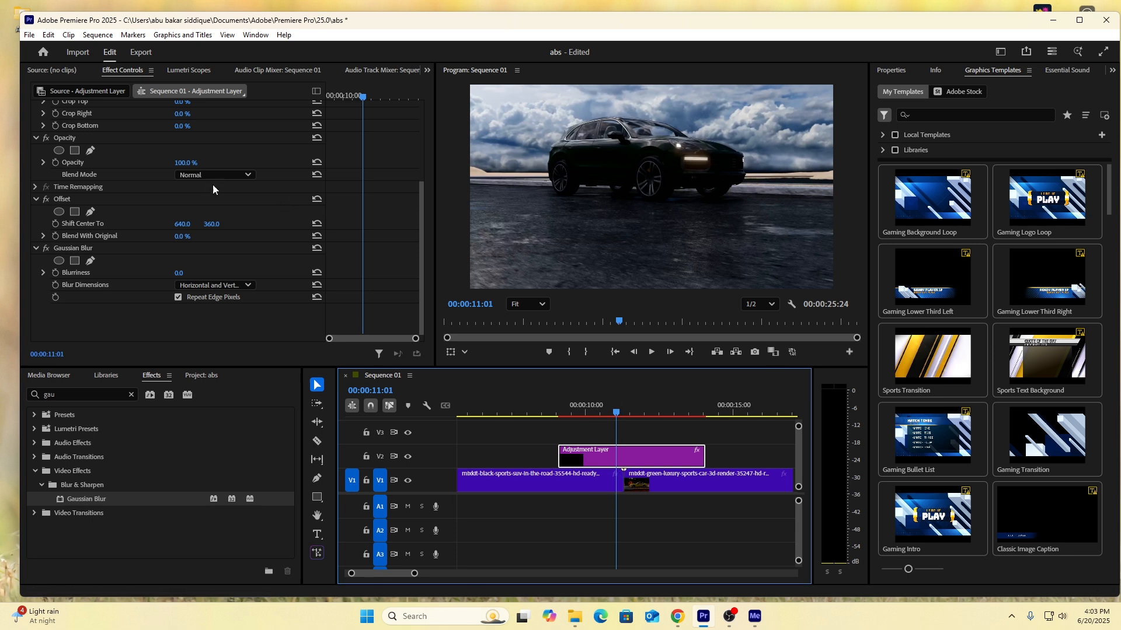
click(55, 225)
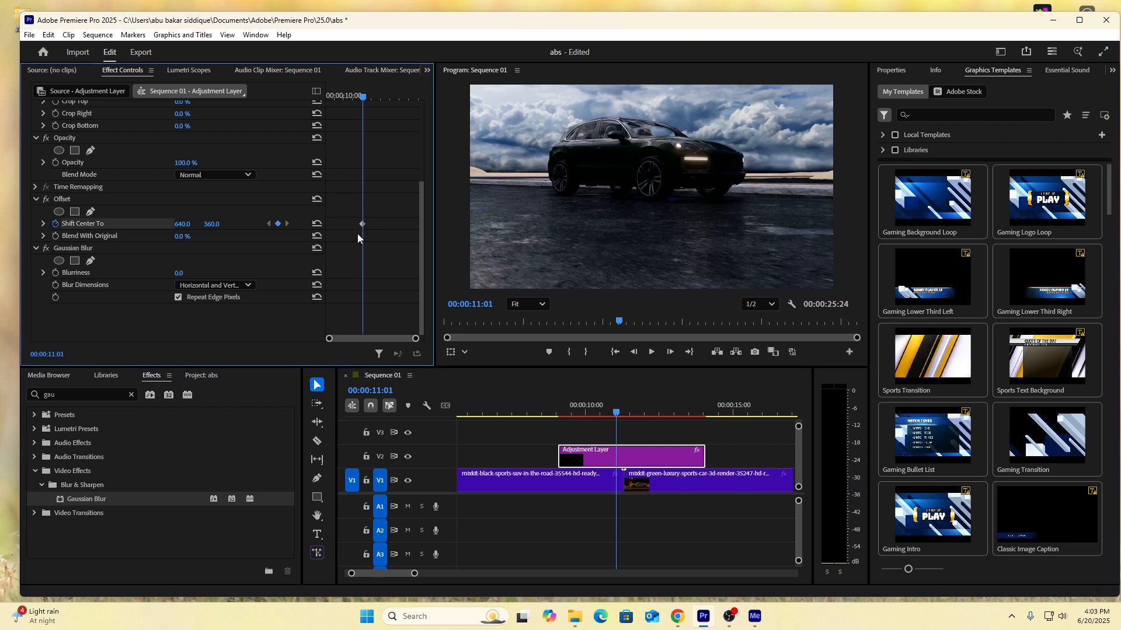
click(56, 272)
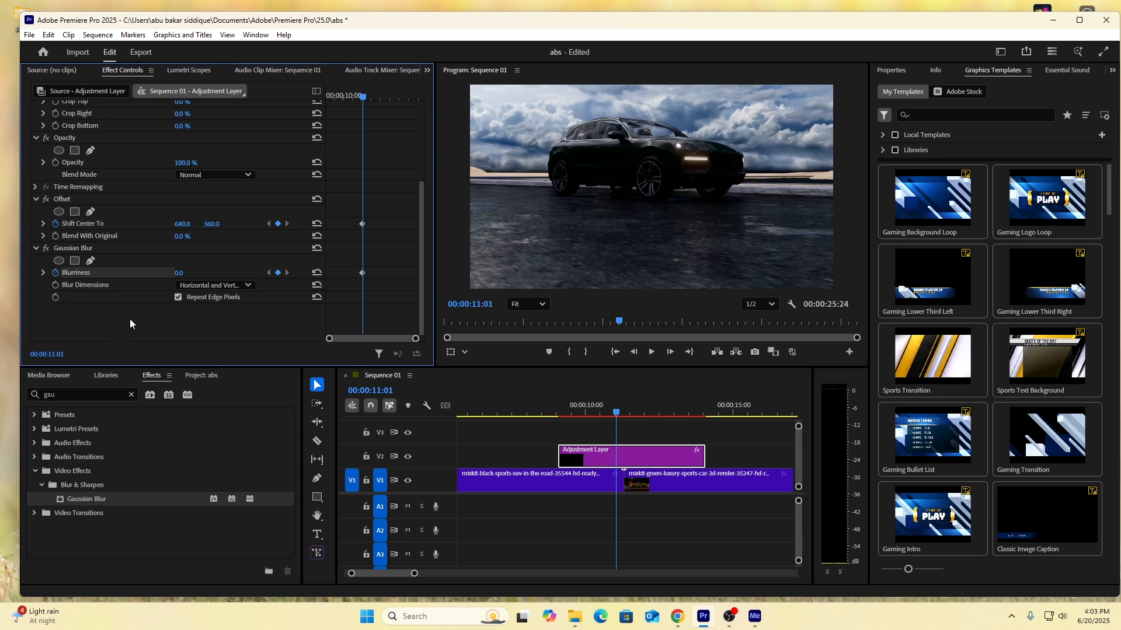
Move the playhead seven frames past the cut, to 00:00:11:15.
drag(616, 415, 624, 422)
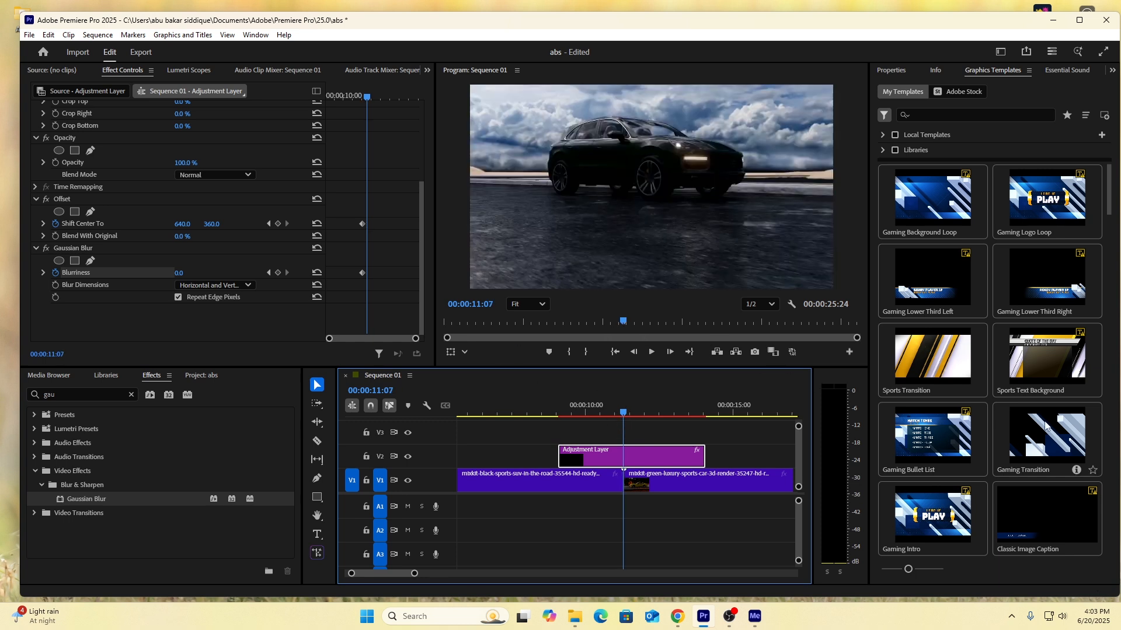
key(Right)
key(Right)
key(Right)
key(Right)
key(Right)
key(Right)
key(Right)
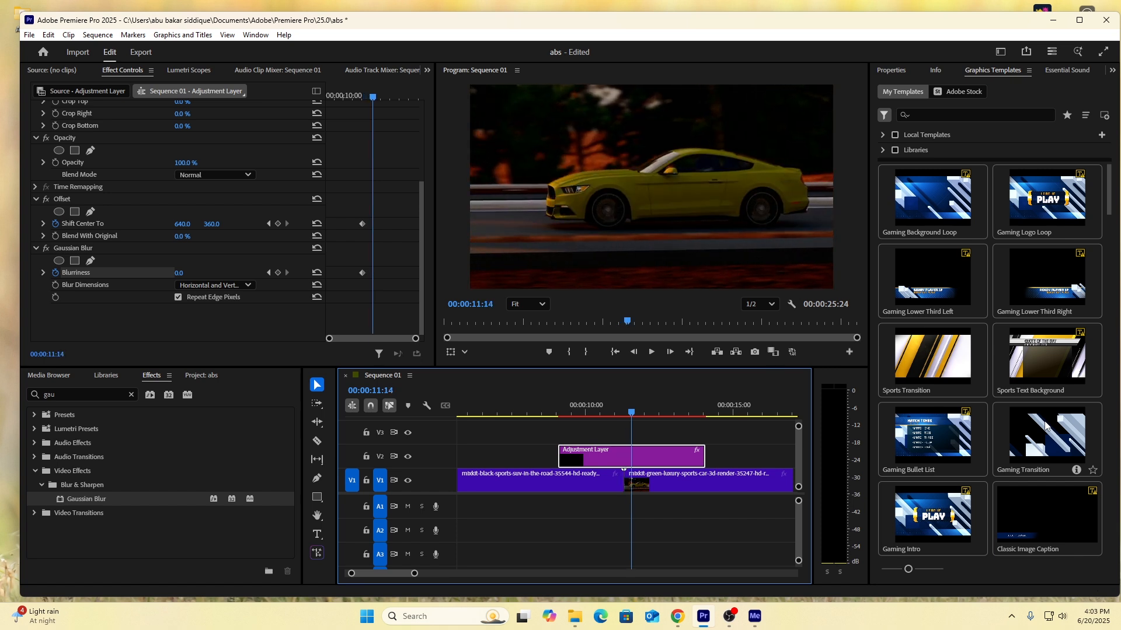
key(Left)
key(Left)
key(Left)
key(Left)
key(Left)
key(Left)
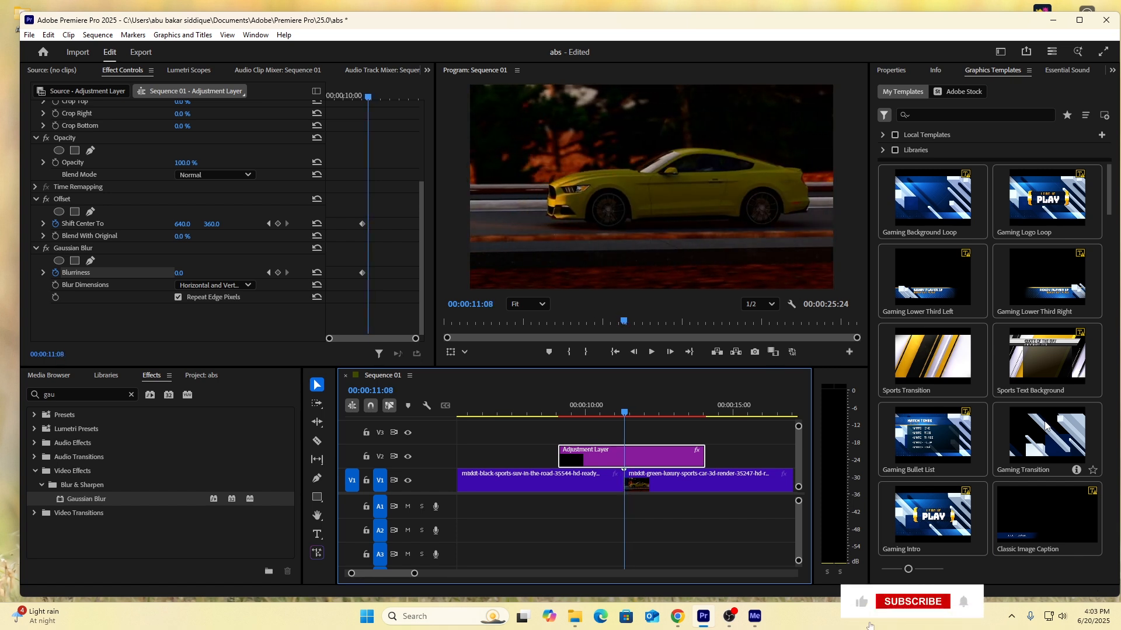
key(Right)
key(Right)
key(Right)
key(Right)
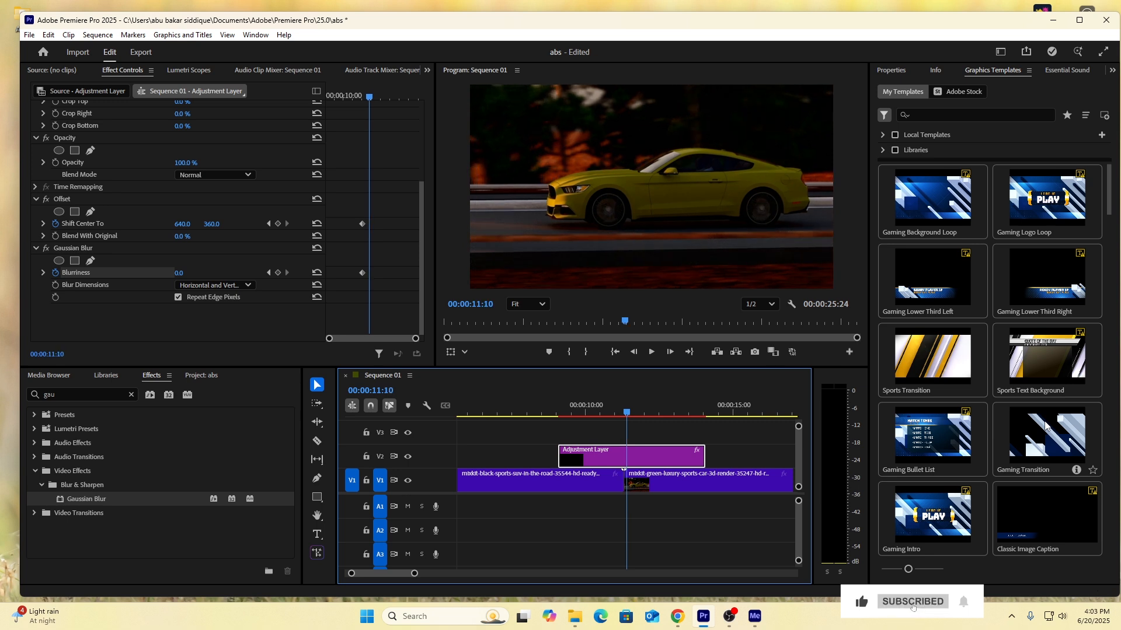
key(Right)
key(Right)
key(Right)
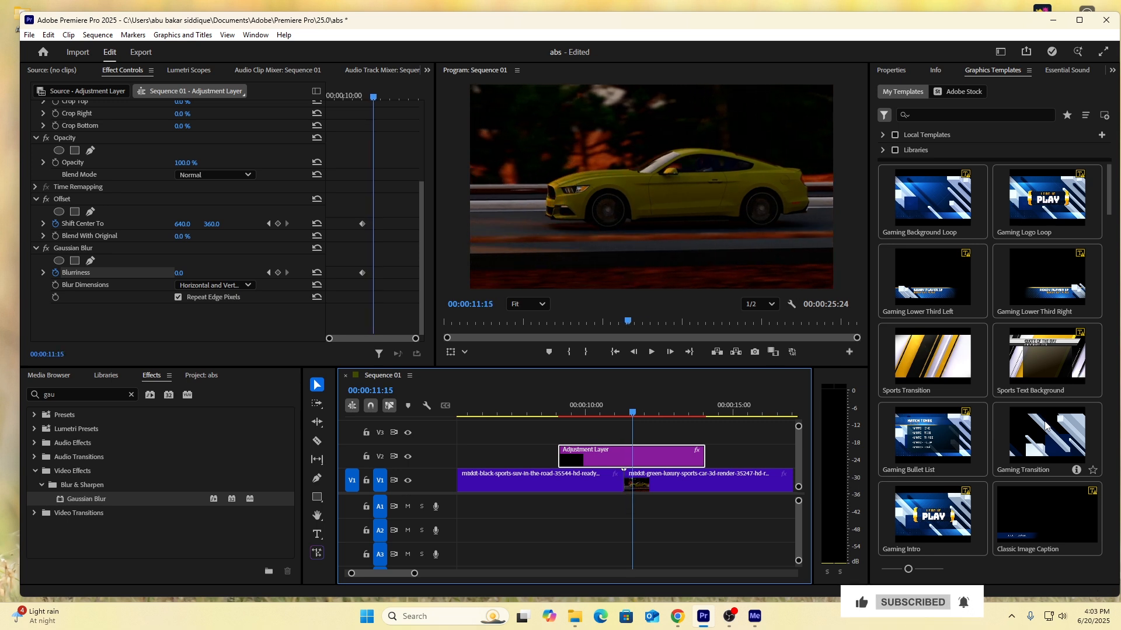
Set the horizontal value of Offset's Shift Center To to -500 at 00:00:11:15.
click(187, 223)
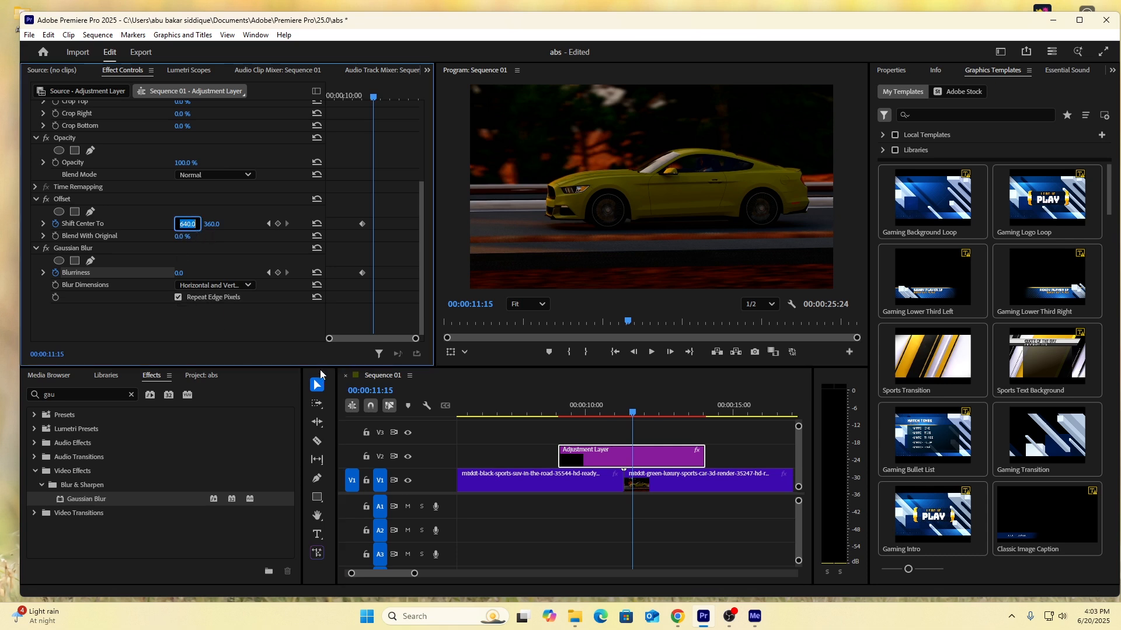
text(500)
key(BackSpace)
key(BackSpace)
key(BackSpace)
text(-500)
key(Return)
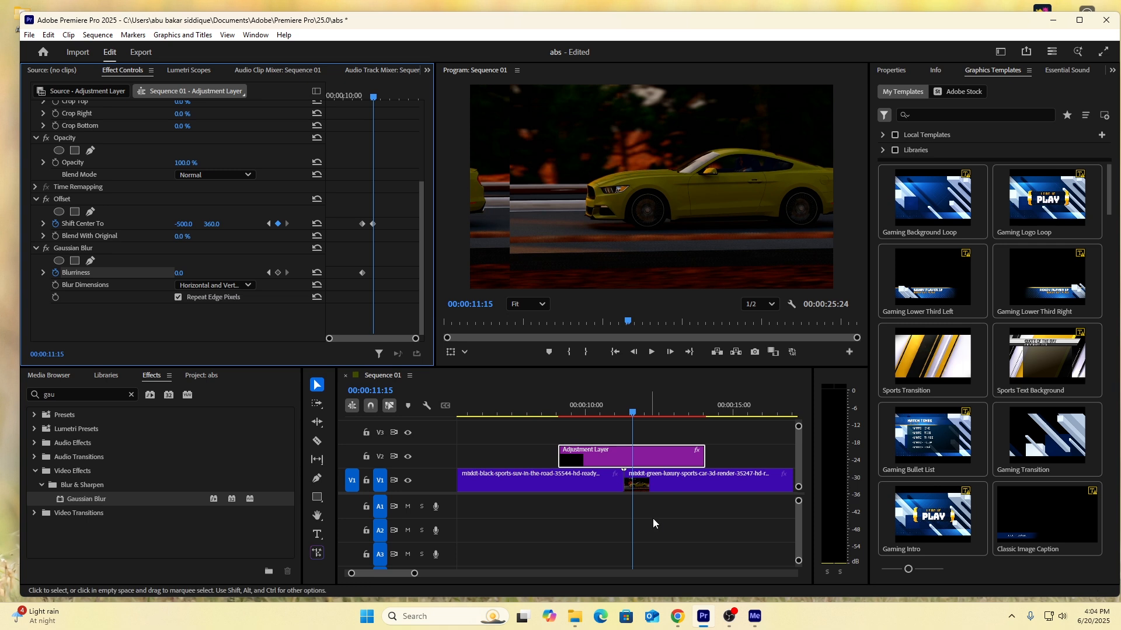
Enlarge the yellow car clip on V1 to a scale of 142.
click(676, 479)
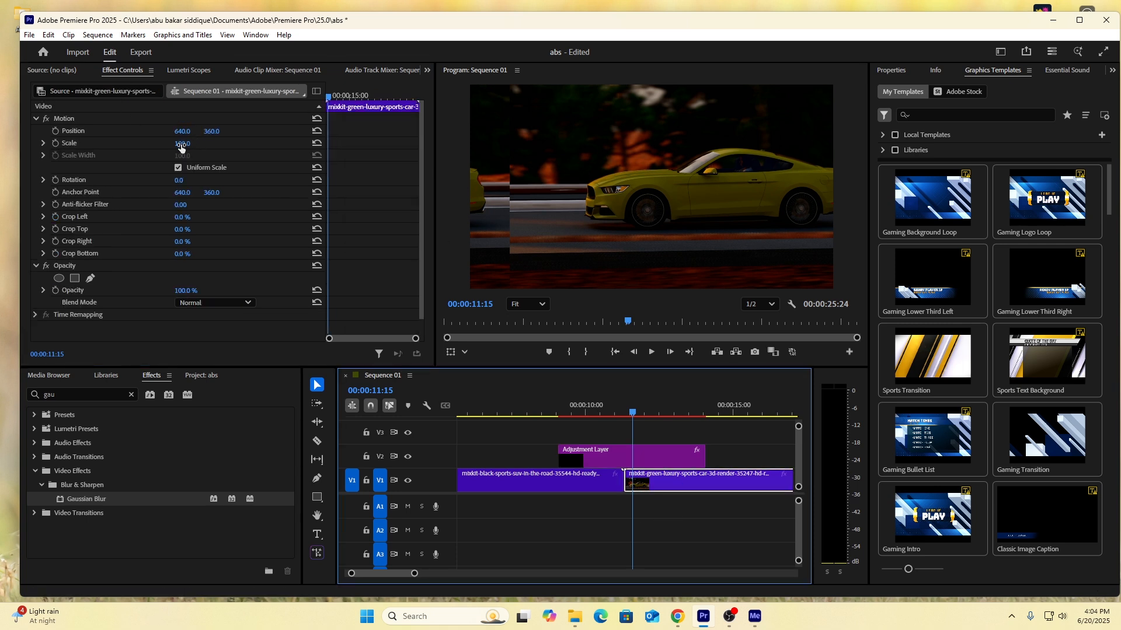
mouse_move(183, 143)
mouse_down()
mouse_move(171, 143)
mouse_move(198, 143)
mouse_up()
key(ctrl+z)
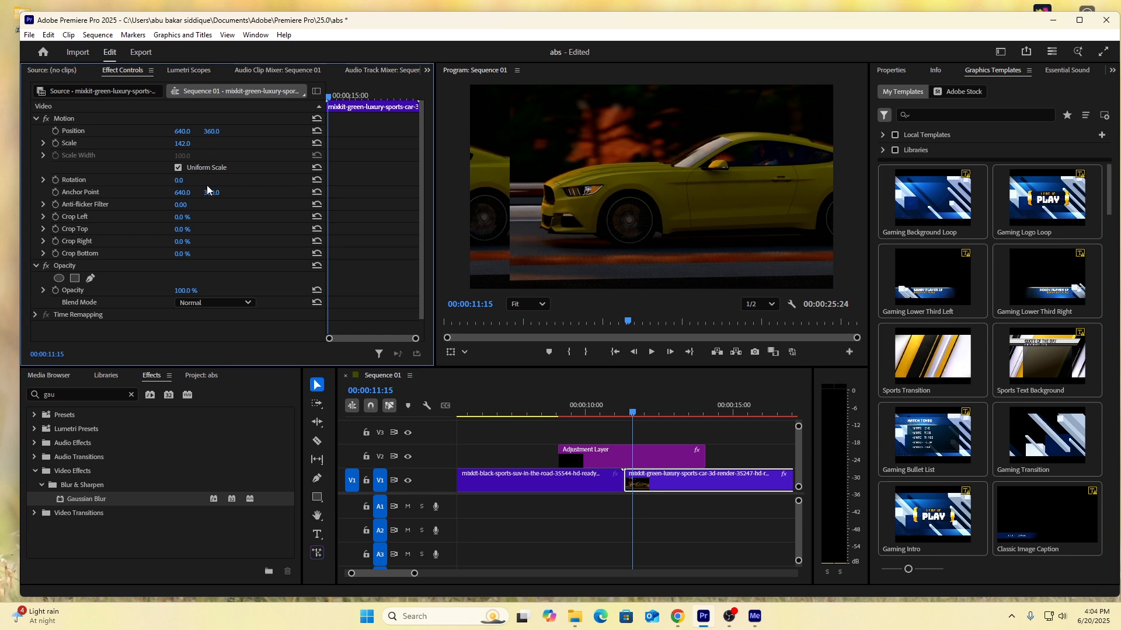
Adjust the adjustment layer's horizontal Shift Center To to -629 at the 00:00:11:15 keyframe.
click(663, 463)
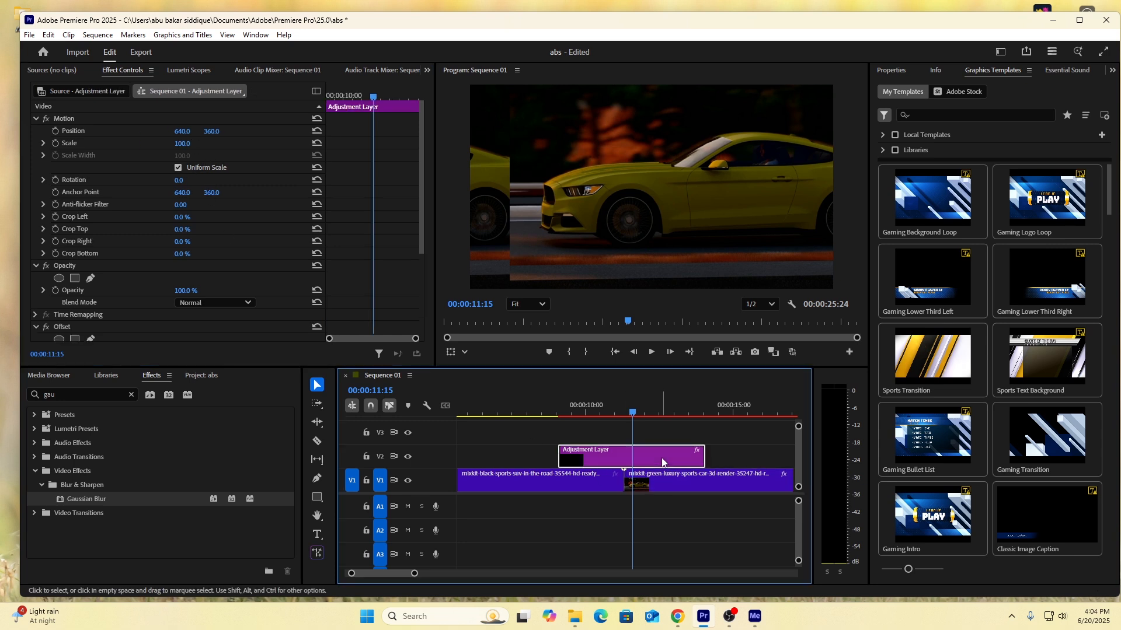
scroll(219, 259, down, 5)
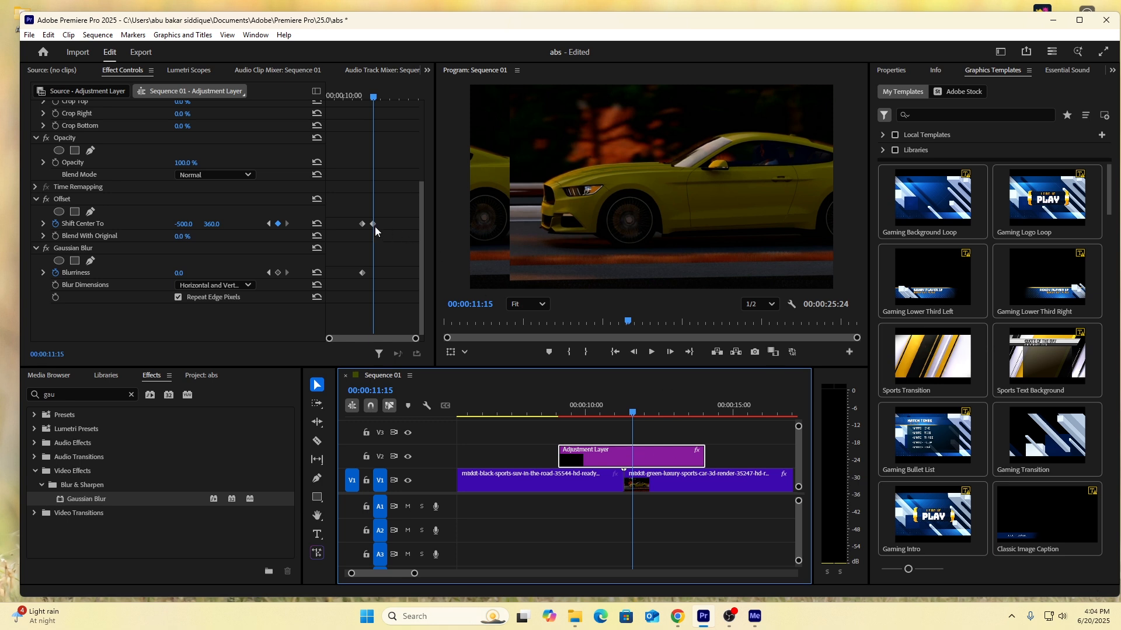
drag(181, 225, 30, 225)
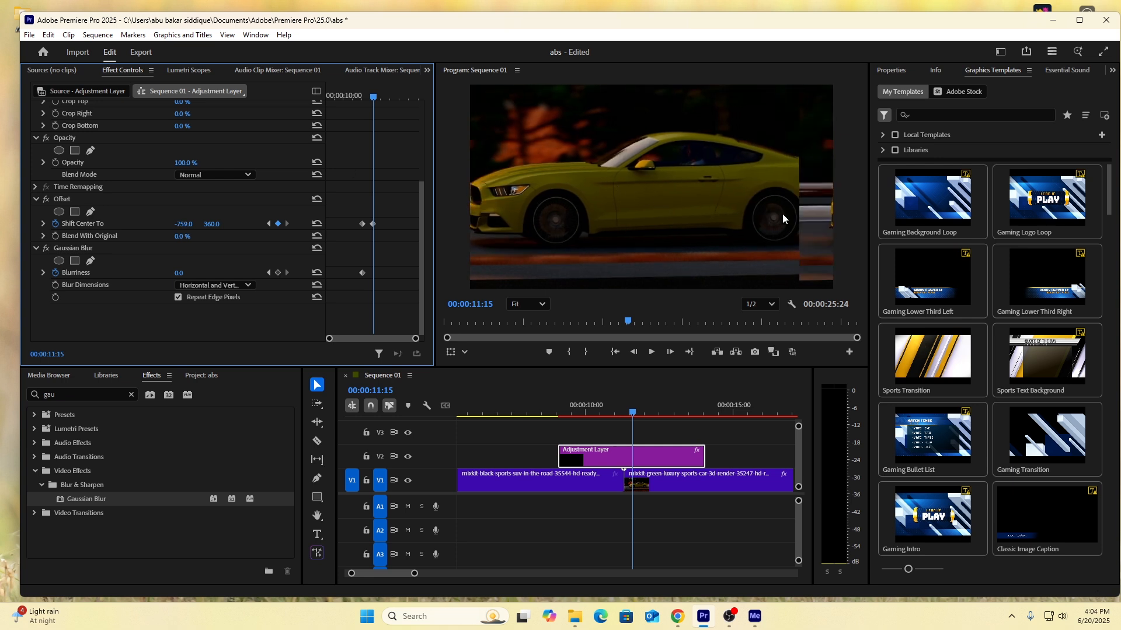
mouse_move(179, 227)
mouse_down()
mouse_move(257, 226)
mouse_move(187, 225)
mouse_up()
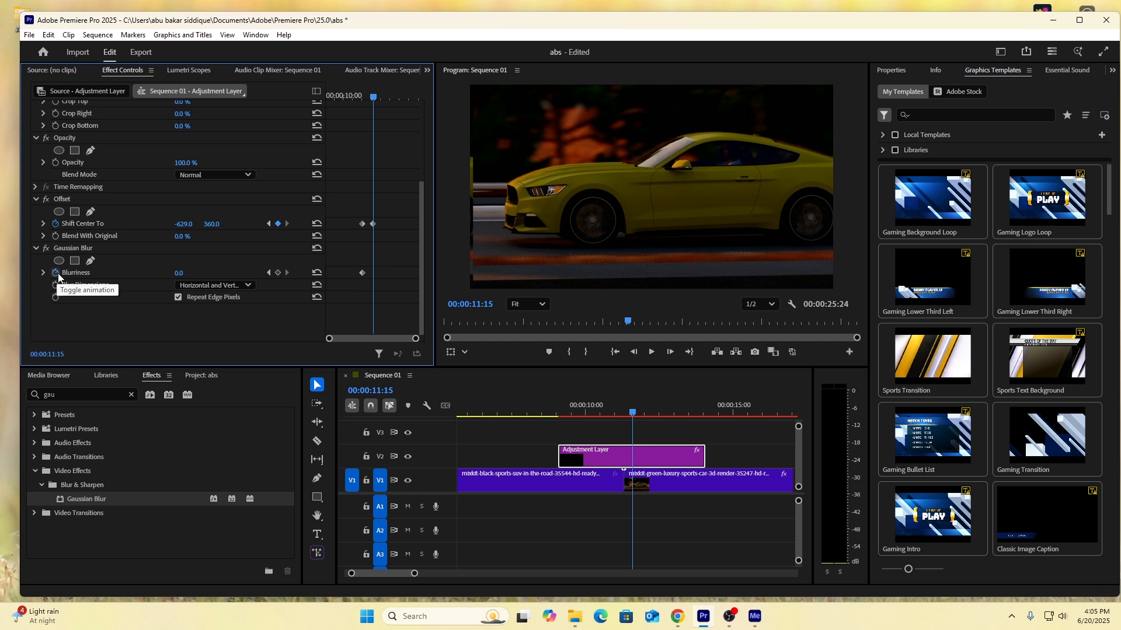
Add a Blurriness keyframe of 0 at 00:00:11:15 and set Blurriness to 200 at the cut, 00:00:11:08.
click(278, 272)
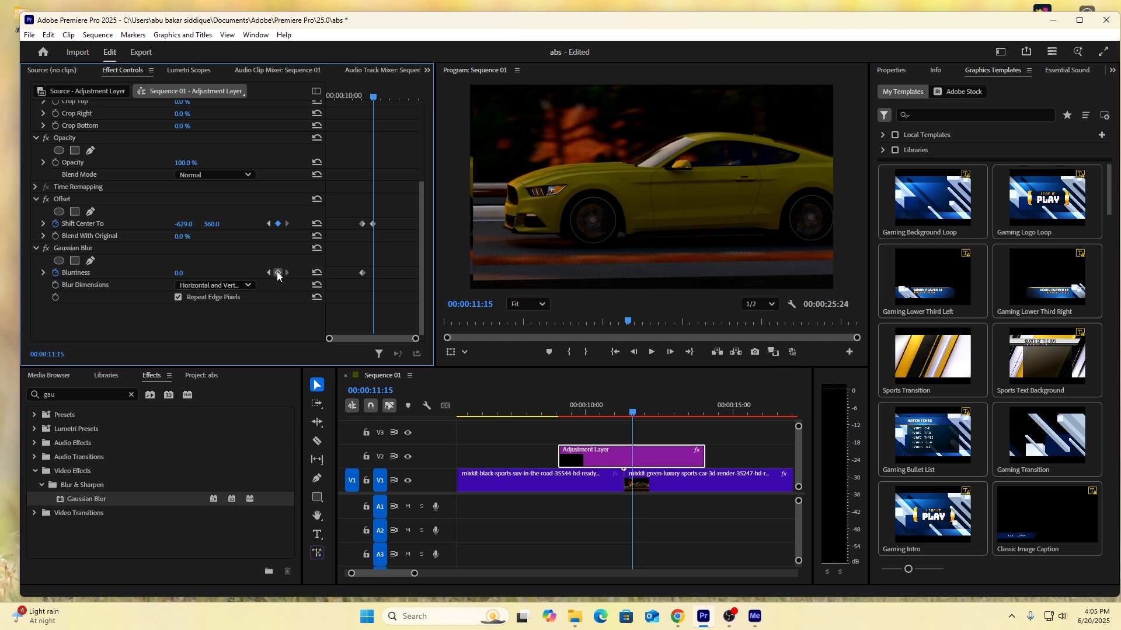
click(631, 415)
drag(632, 414, 625, 421)
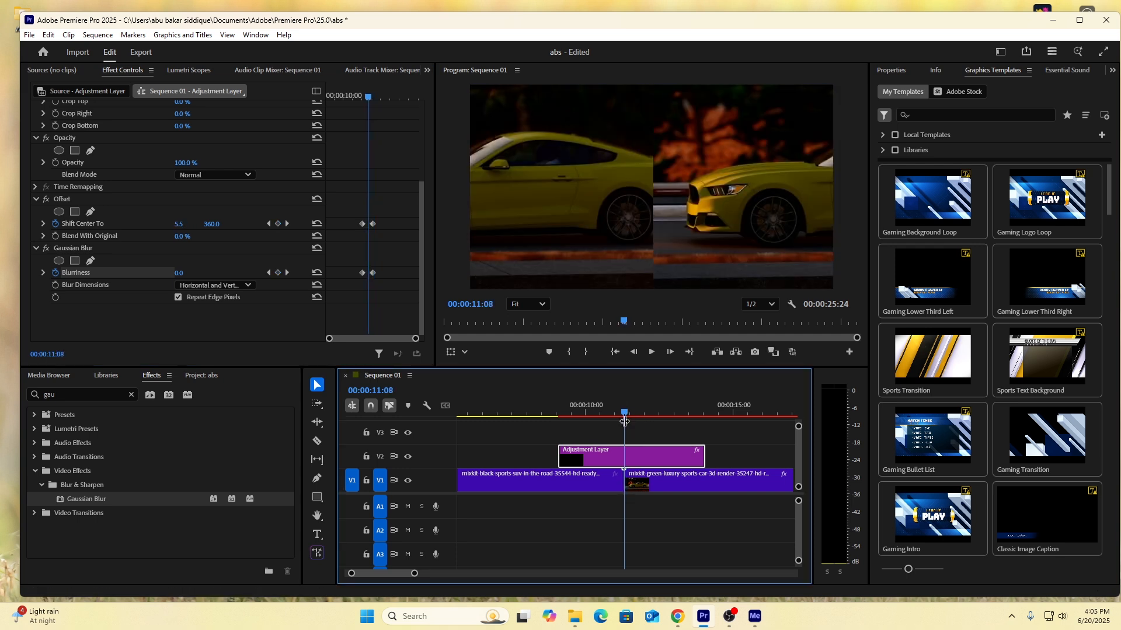
click(190, 271)
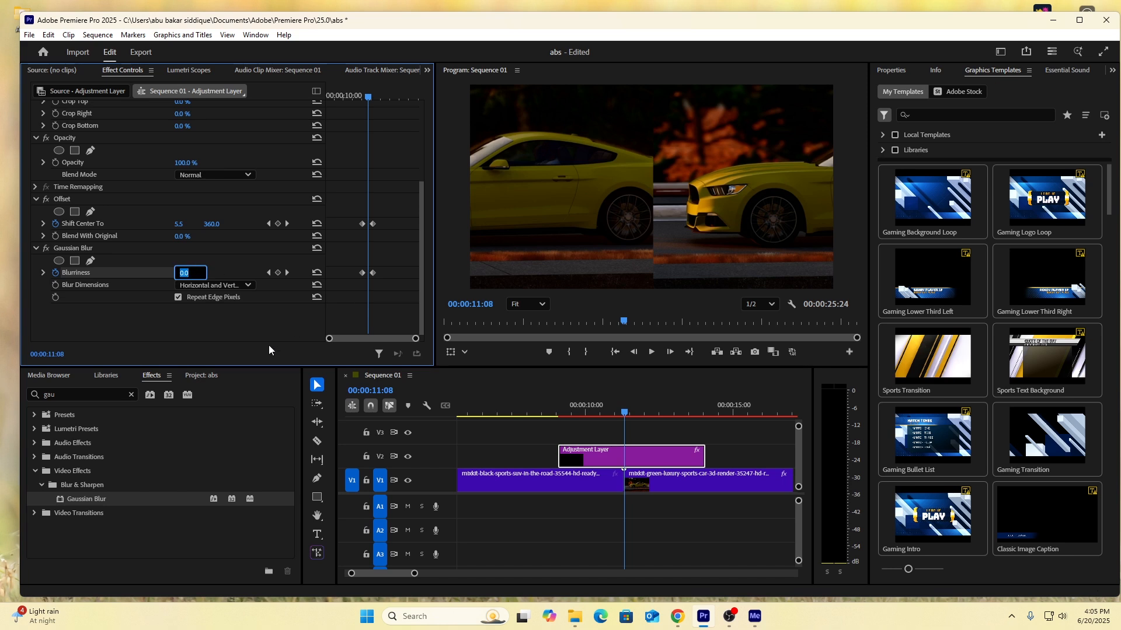
text(200)
key(Return)
Apply Ease In and Ease Out temporal interpolation to all the Shift Center To and Blurriness keyframes.
drag(349, 211, 381, 284)
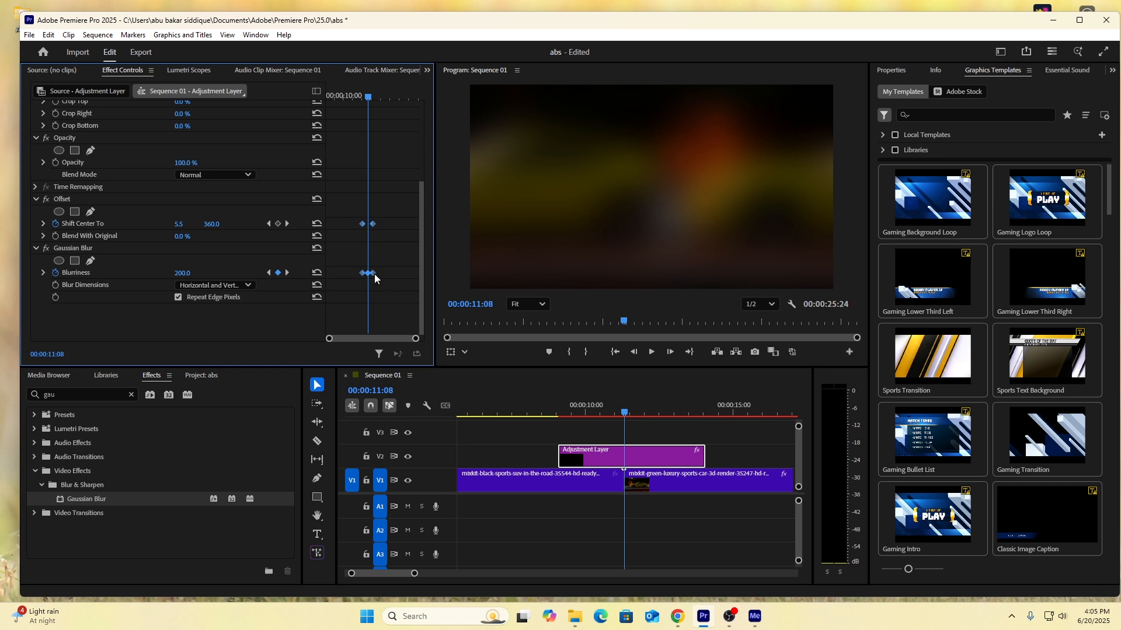
right_click(373, 273)
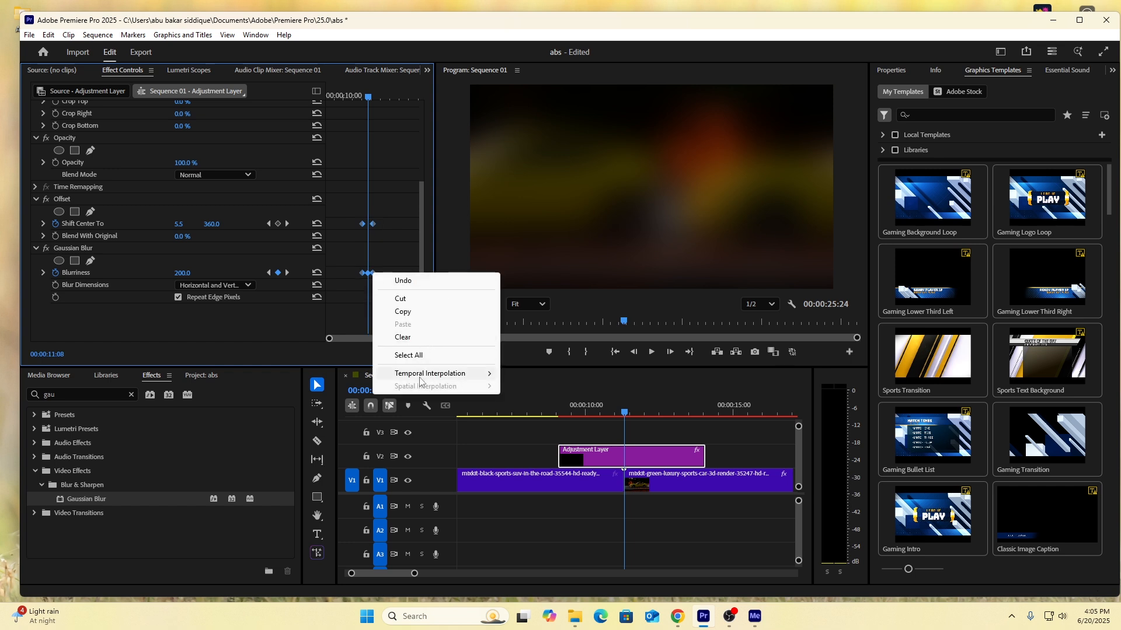
mouse_move(467, 374)
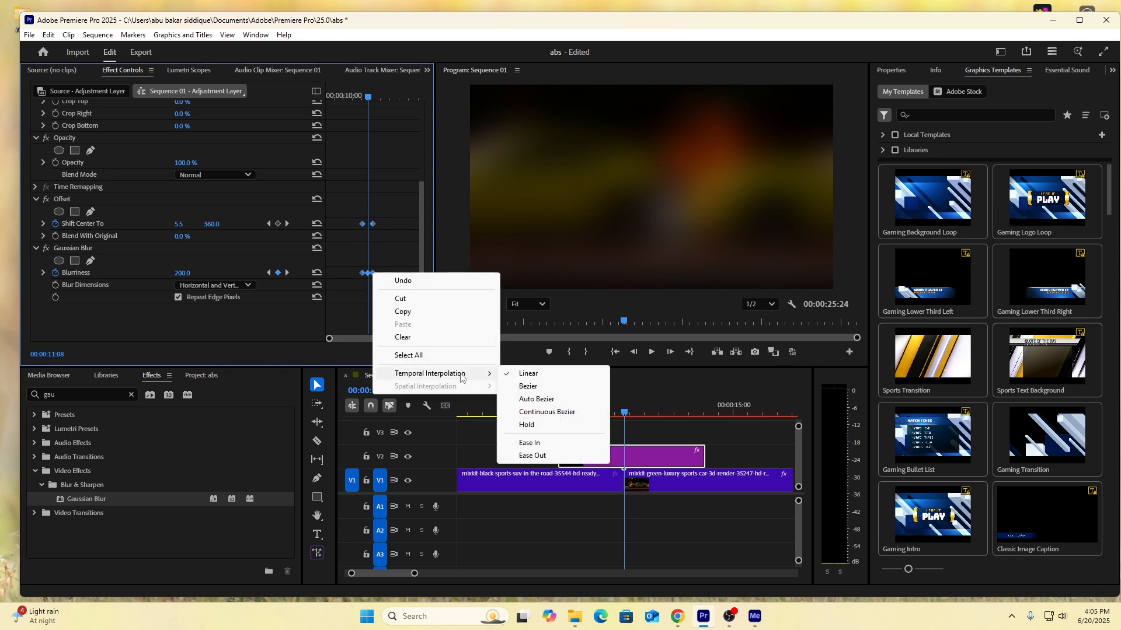
click(529, 442)
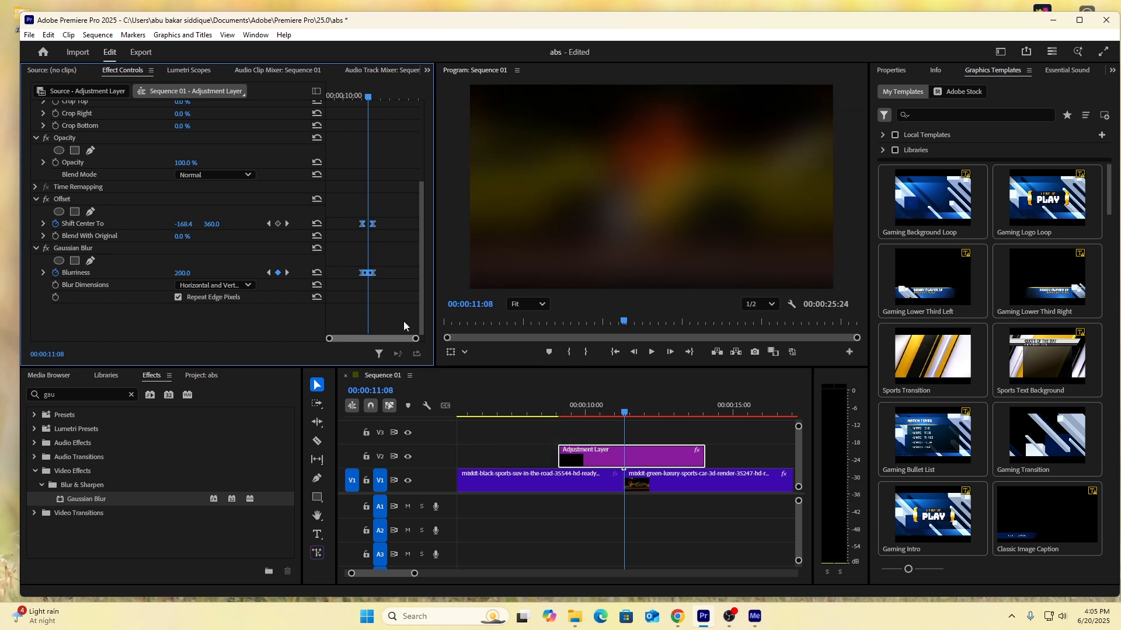
right_click(375, 274)
mouse_move(430, 373)
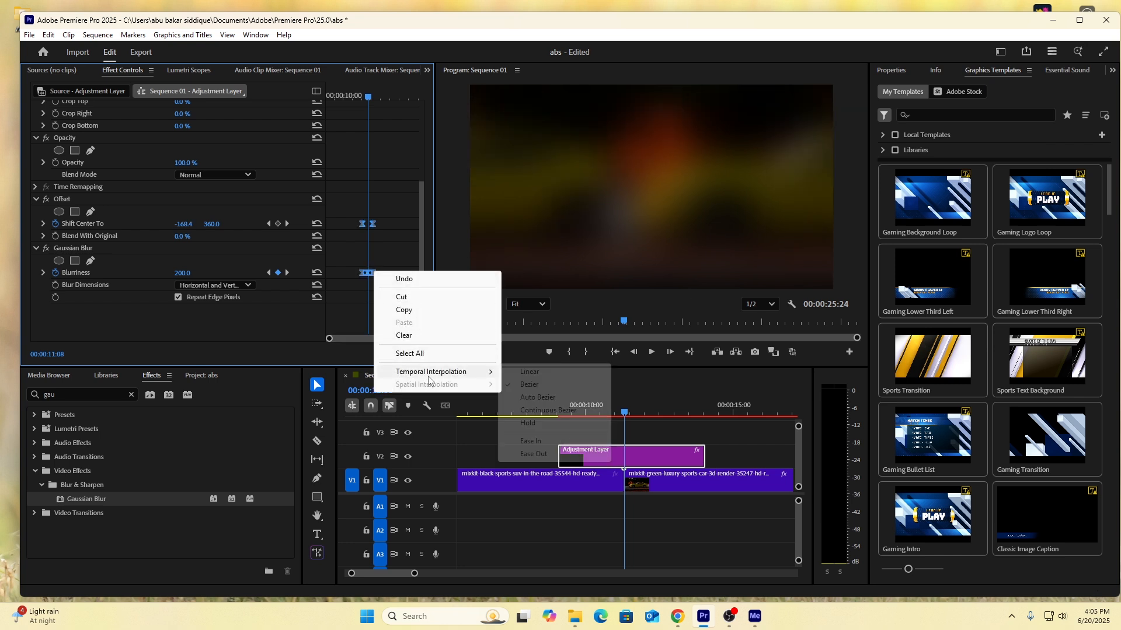
click(533, 455)
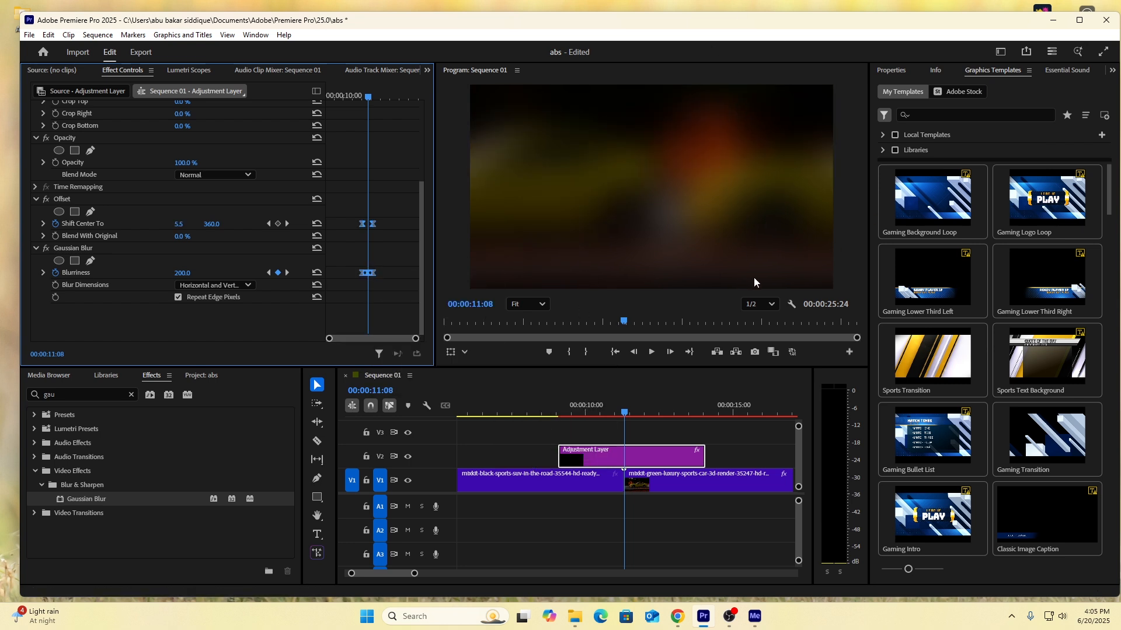
Play back the transition from before the cut and return the playhead to 00:00:11:20 to review it.
drag(623, 413, 593, 413)
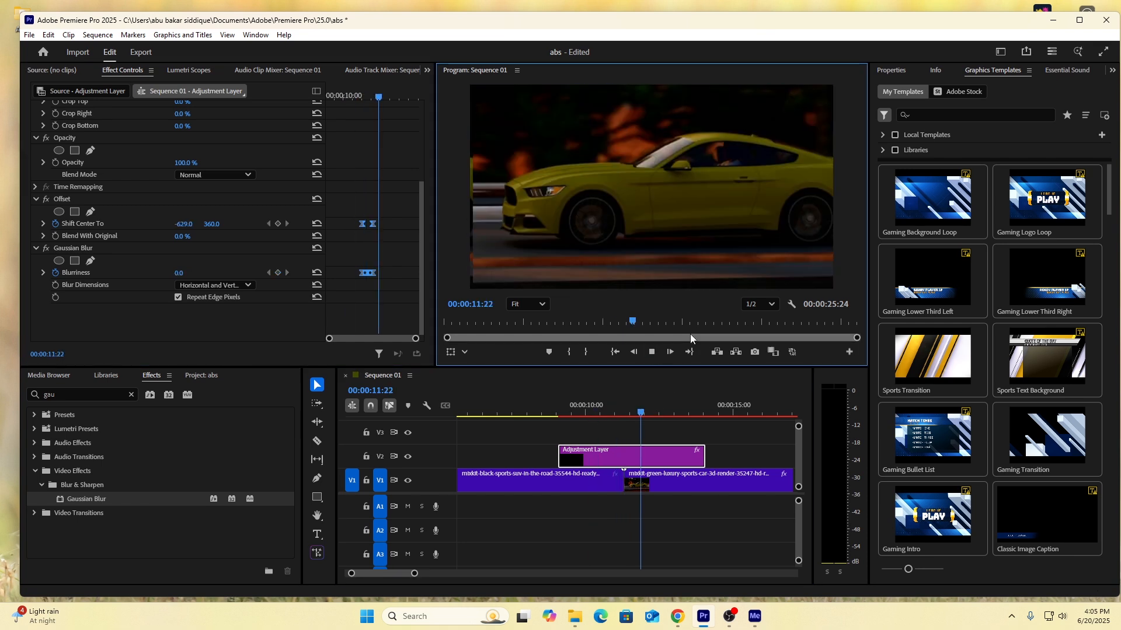
key(space)
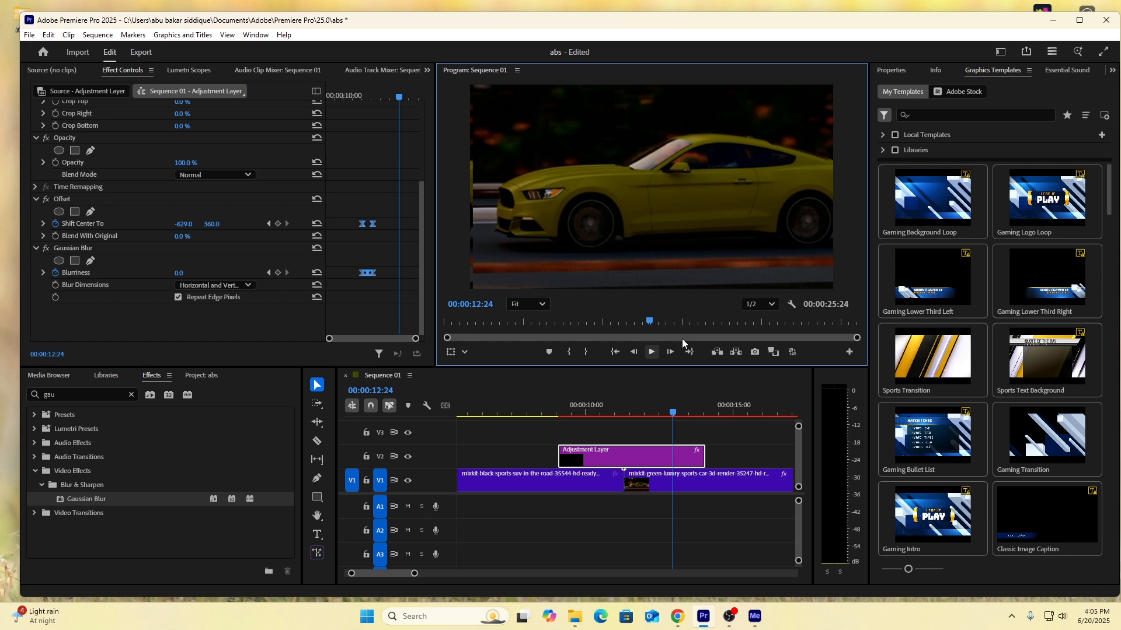
drag(674, 414, 641, 424)
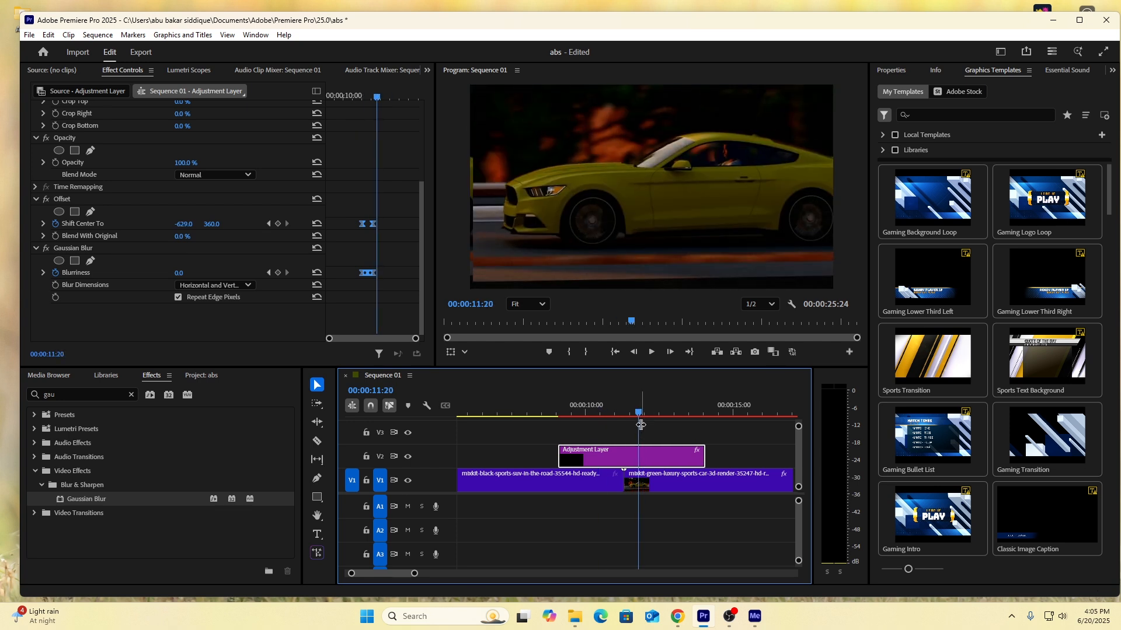